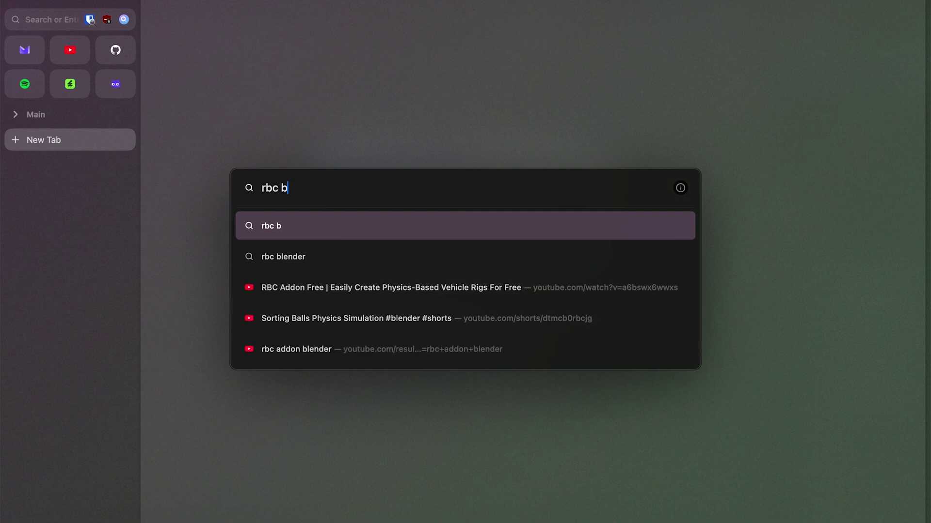
type("lender")
Search the web for 'rbc blender', go to the Superhive Rbc addon page, and select the Free plan.
key("Return")
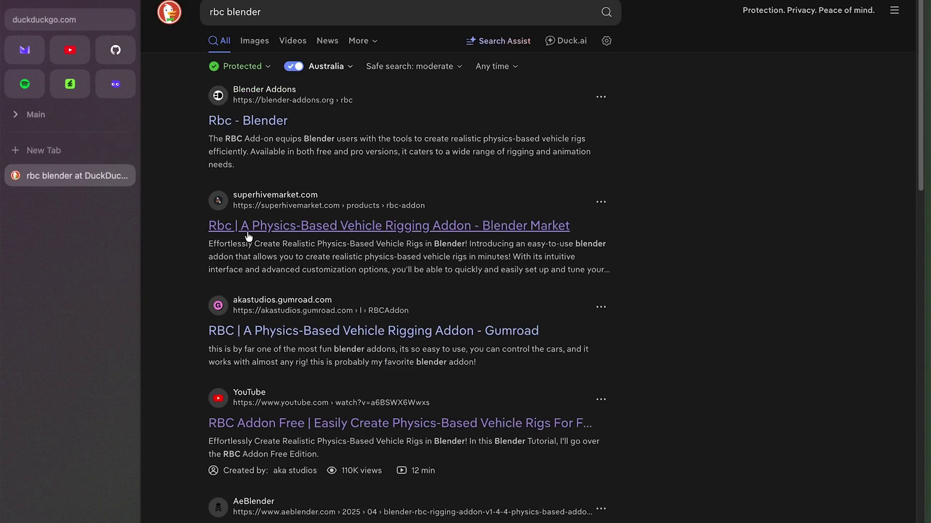
left_click(436, 225)
left_click(716, 263)
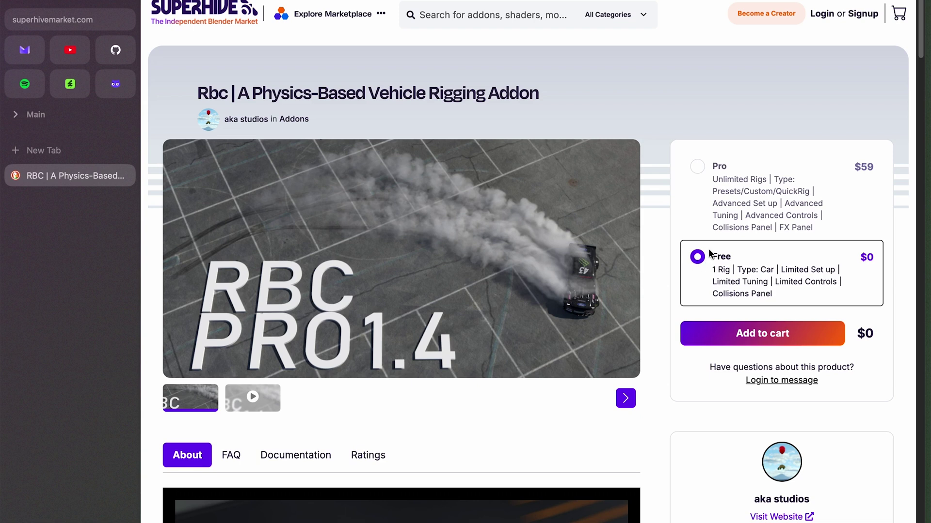
View the addon's Pro plan, then reach Blender's Add-ons preferences past the splash screen.
left_click(697, 168)
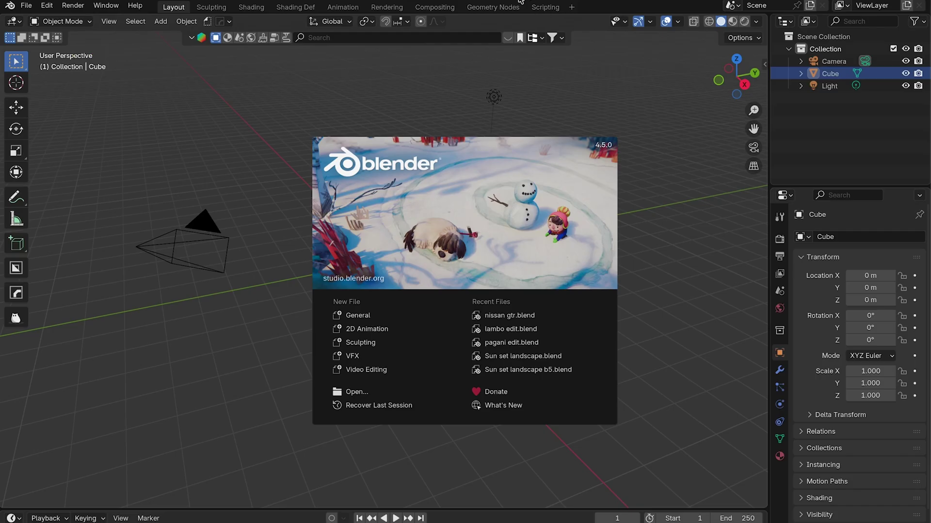
left_click(514, 112)
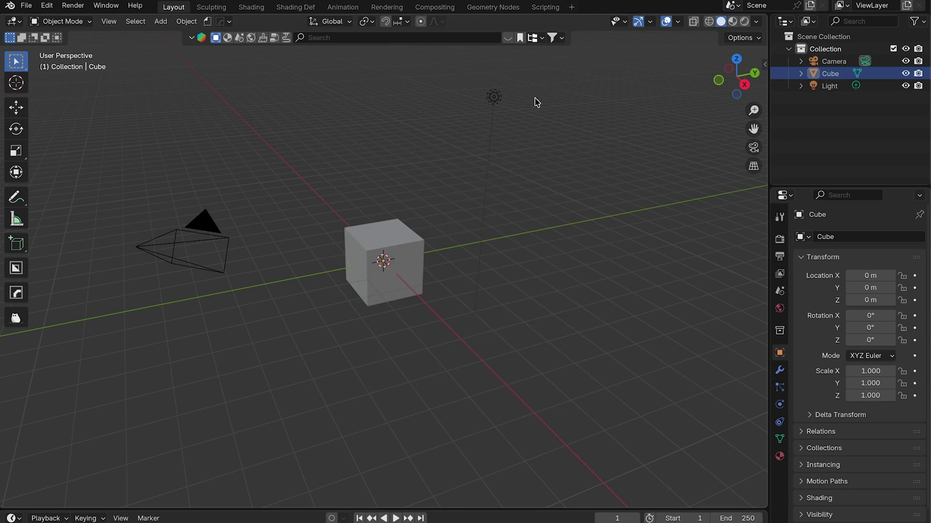
left_click(46, 5)
left_click(106, 163)
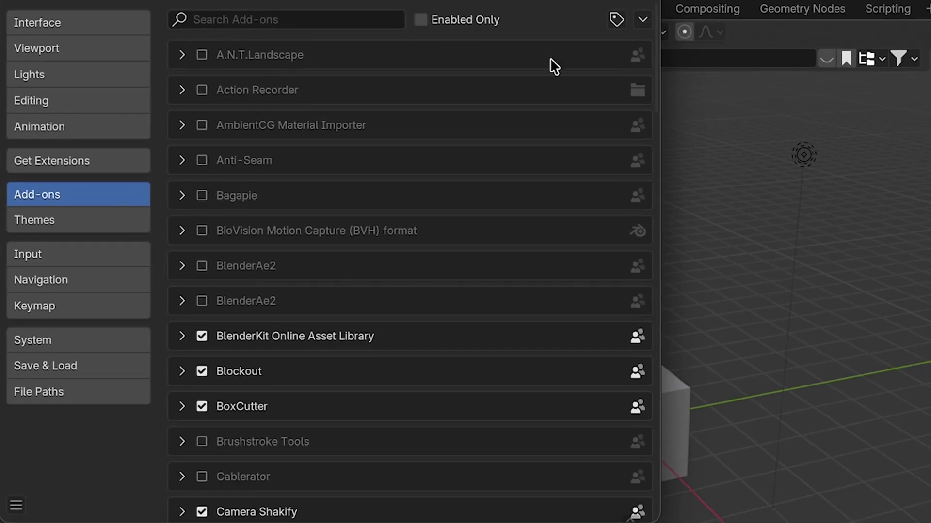
Enable RBC Addon Free via an 'rbc' search and show the sidebar's RBC Add Rig panel.
left_click(644, 22)
left_click(384, 14)
type("rbc")
key("Return")
left_click(201, 56)
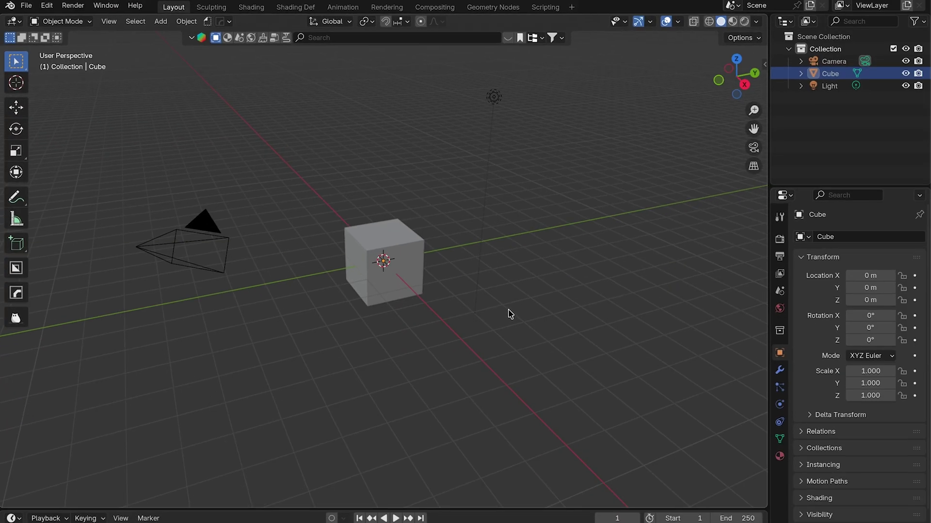
key("n")
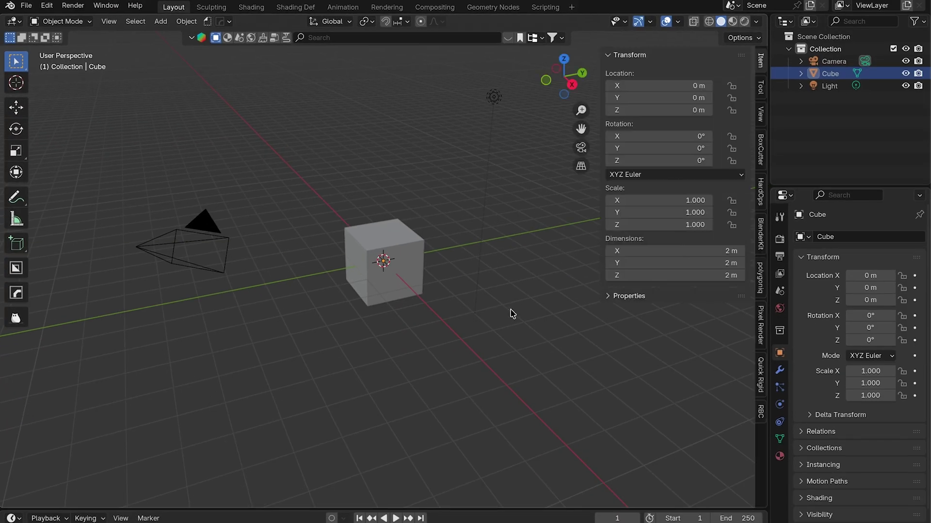
left_click(760, 414)
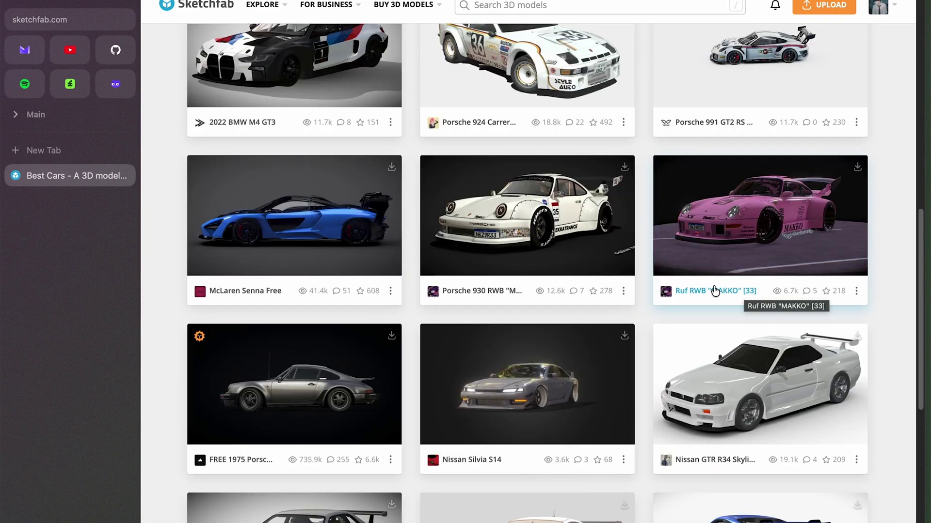
scroll(714, 291, "down", 1)
scroll(922, 289, "up", 2)
scroll(923, 289, "down", 3)
scroll(917, 313, "down", 2)
Go to the Nissan Skyline R34 GTR Z Tune model page and start its download.
left_click(760, 269)
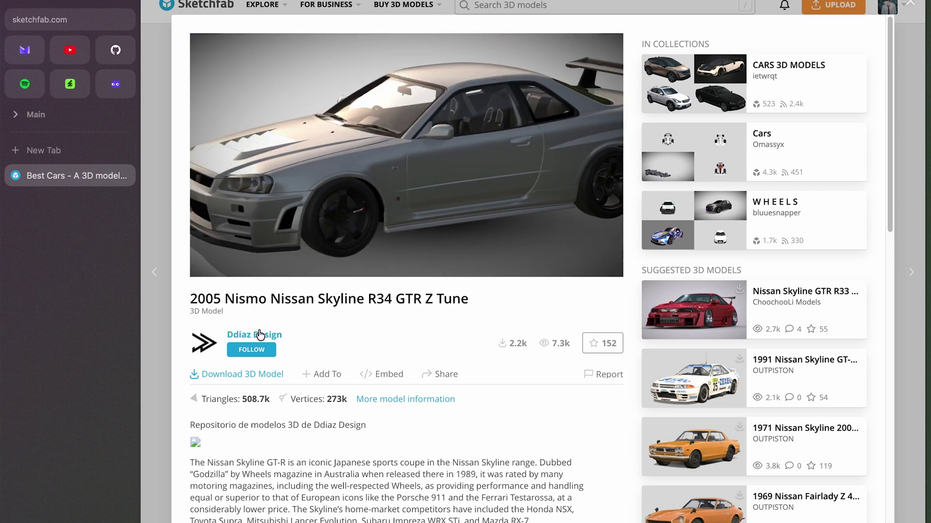
left_click(254, 376)
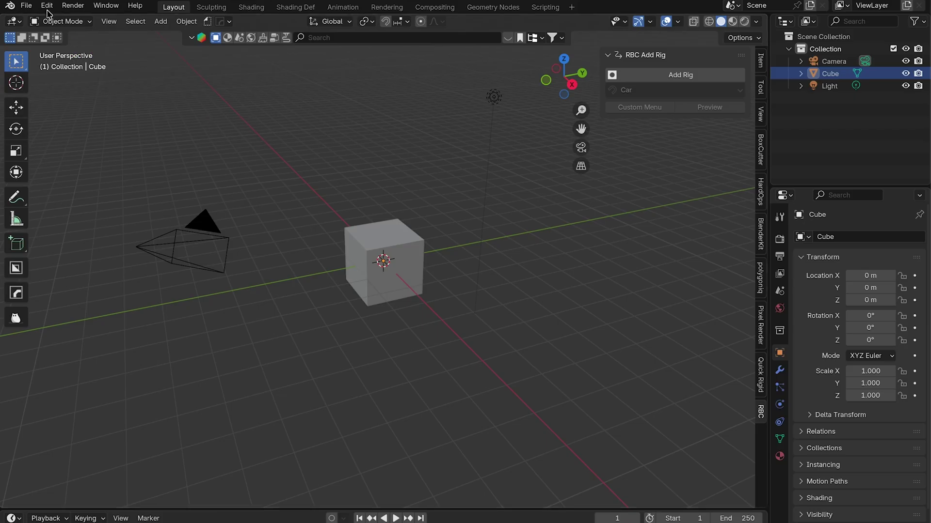
Search the Add-ons preferences for 'gltf' and expand the glTF 2.0 format entry.
left_click(47, 6)
left_click(80, 167)
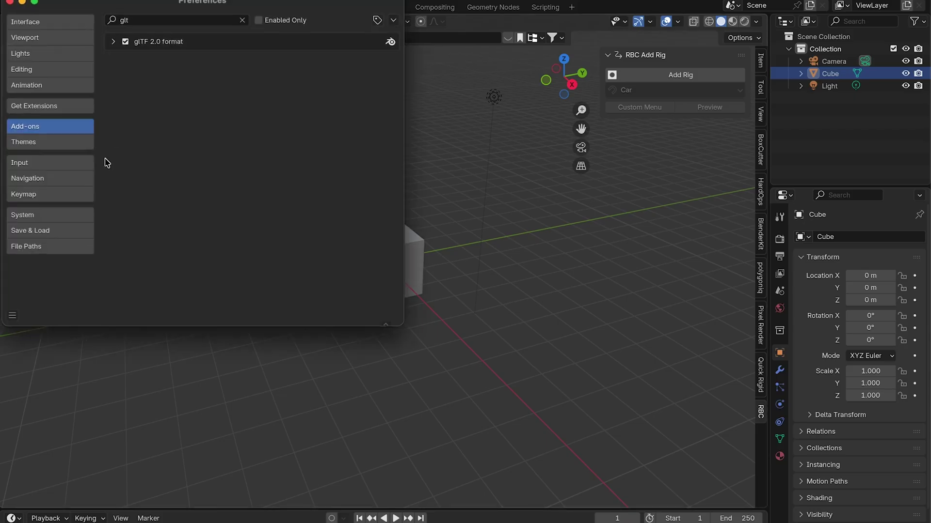
left_click(159, 18)
type("glt")
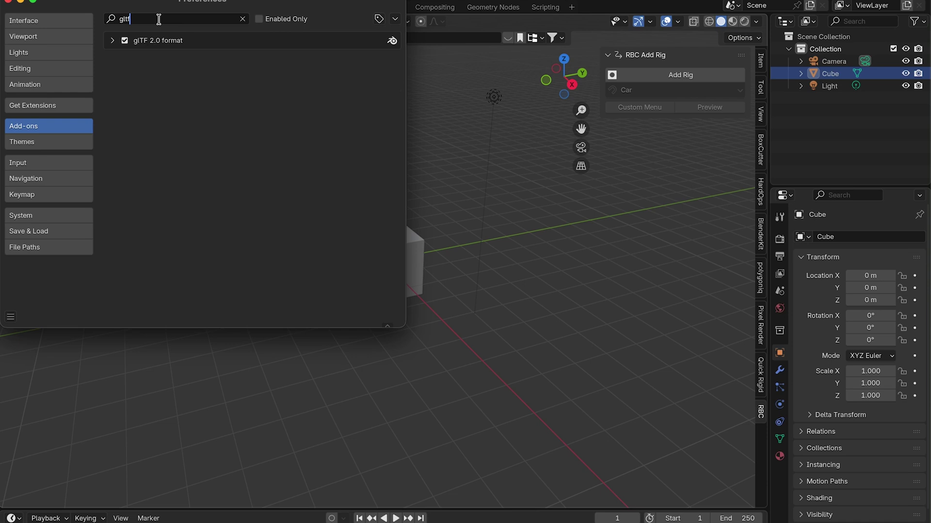
left_click(111, 41)
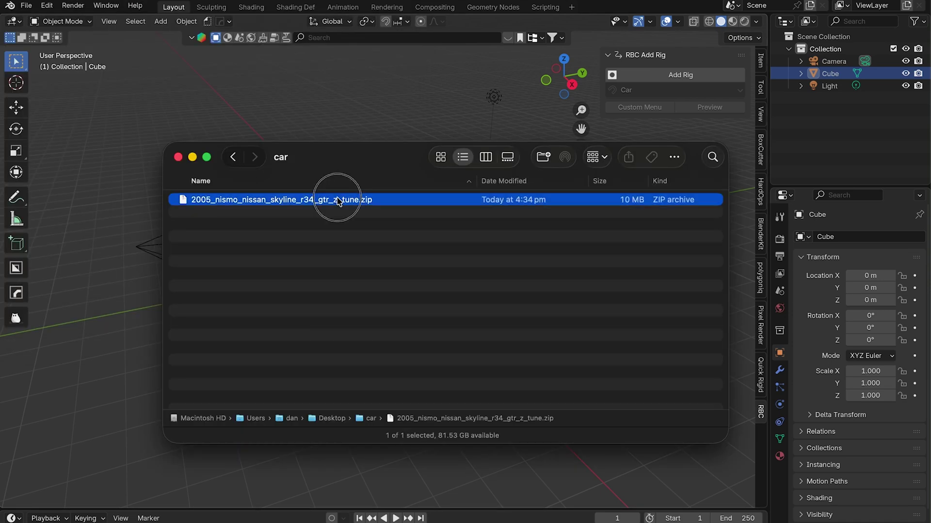
Unzip the Skyline archive and import its scene.gltf by dragging it into the viewport.
double_click(334, 200)
left_click(173, 199)
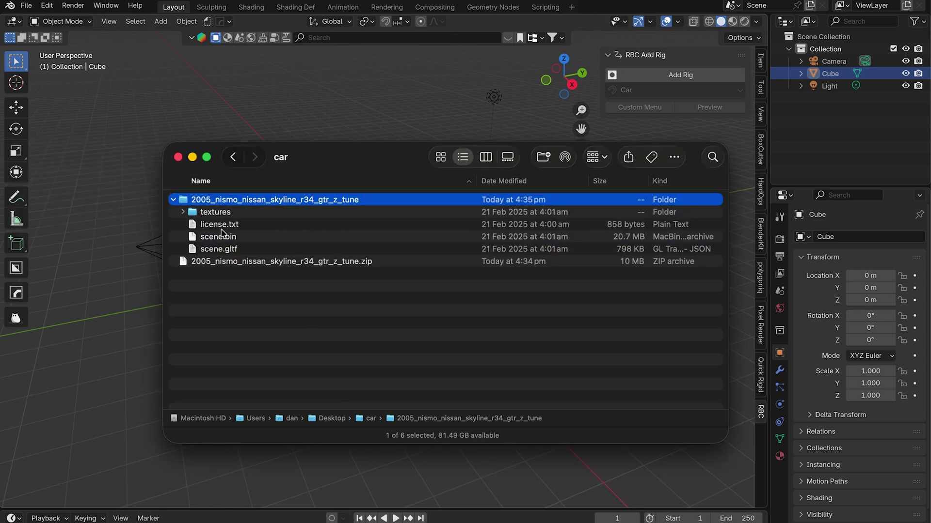
left_click_drag(237, 251, 130, 170)
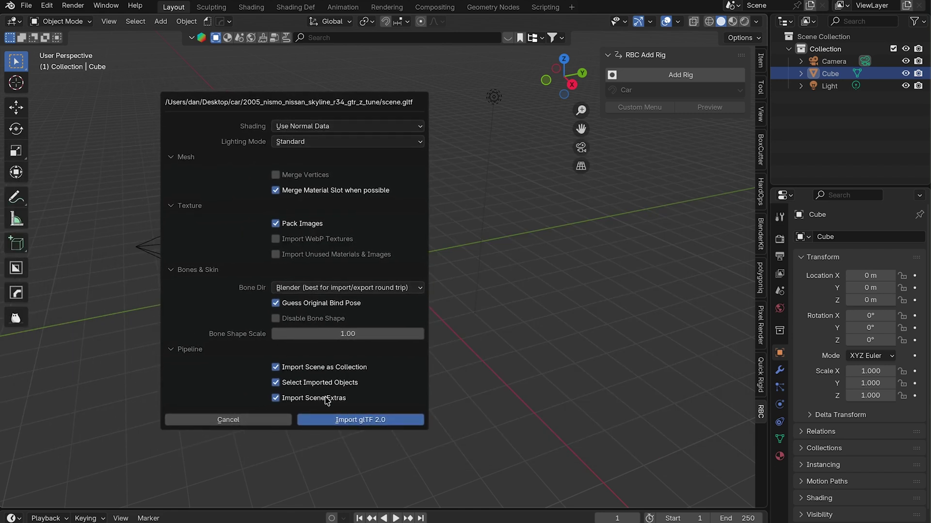
left_click(381, 422)
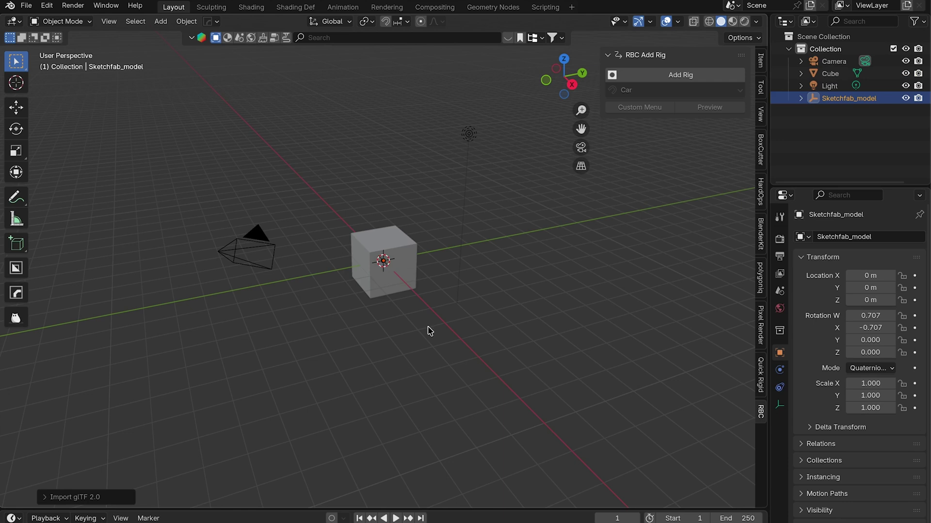
Scale the imported car by 200 and delete the default cube.
key("s")
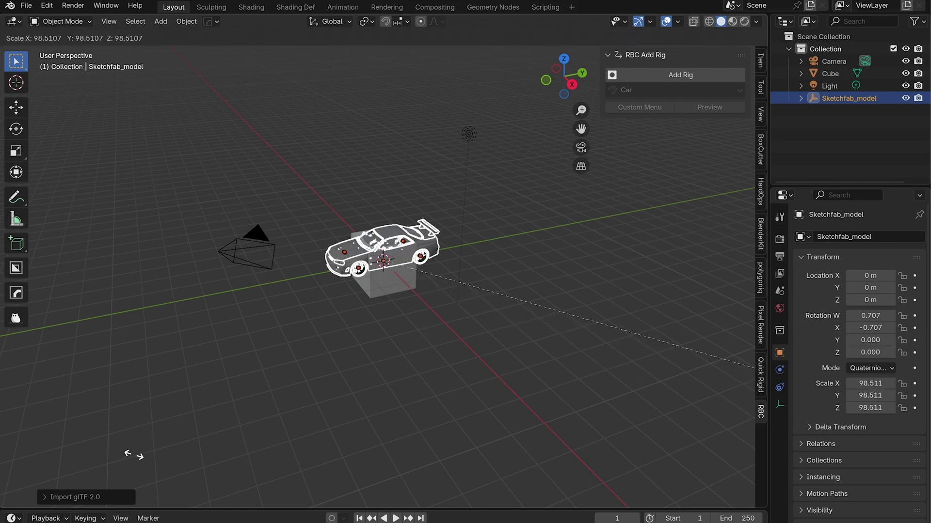
type("200")
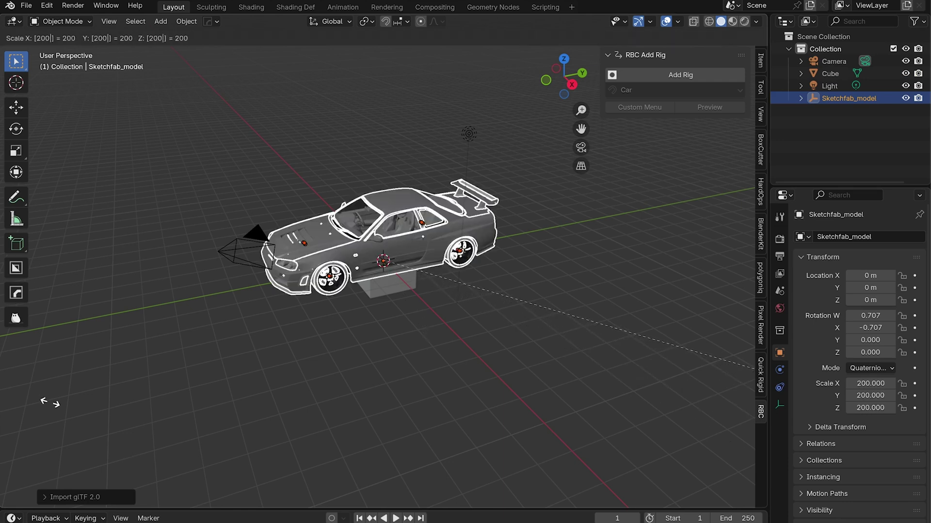
key("Return")
left_click(393, 286)
key("Delete")
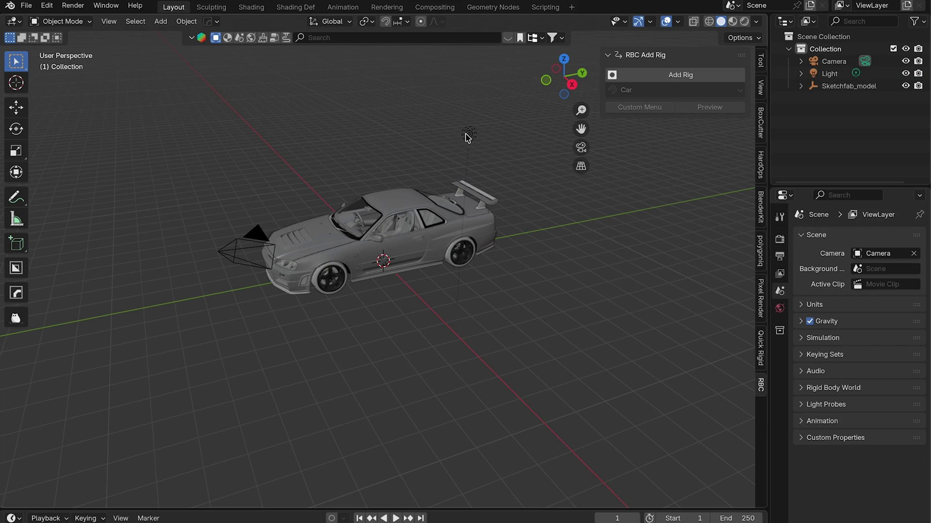
Delete the default camera and light, leaving the car selected.
left_click(241, 236)
key("Delete")
left_click(378, 233)
mouse_move(378, 233)
middle_mouse_down()
mouse_move(547, 269)
mouse_move(440, 265)
middle_mouse_up()
middle_click_drag(426, 226, 387, 276)
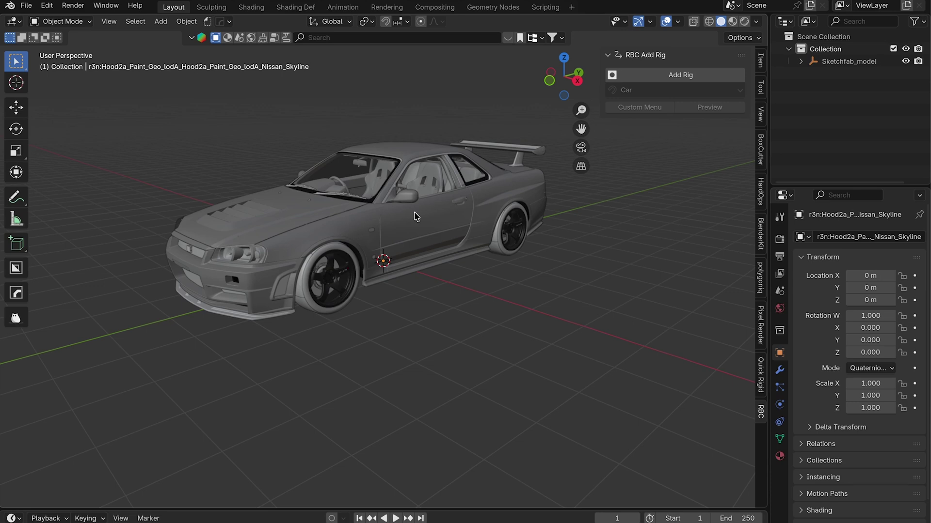
Select all the car's parts and apply Convert from the object context menu.
mouse_move(348, 275)
middle_mouse_down()
mouse_move(377, 224)
mouse_move(453, 264)
mouse_move(306, 278)
mouse_move(436, 284)
mouse_move(414, 240)
middle_mouse_up()
left_click(413, 241)
right_click(338, 241)
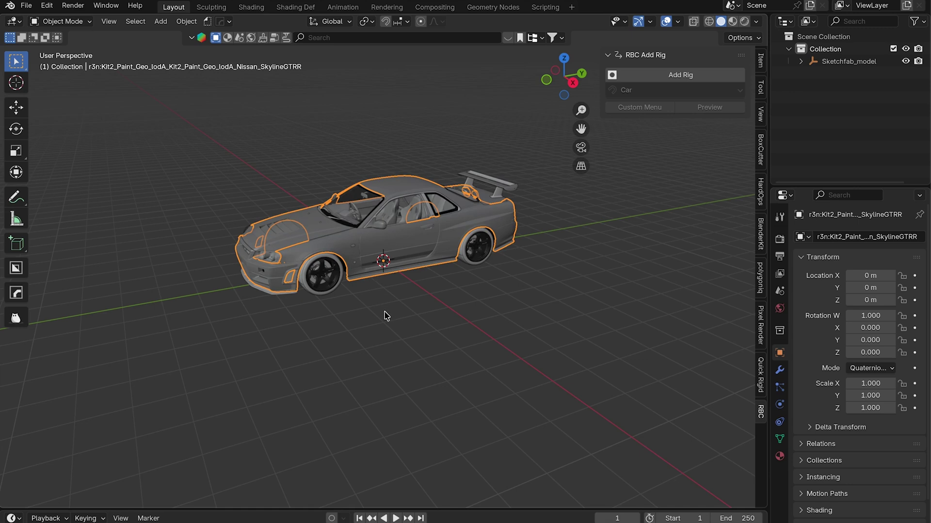
middle_click_drag(385, 316, 342, 240)
key("a")
right_click(312, 193)
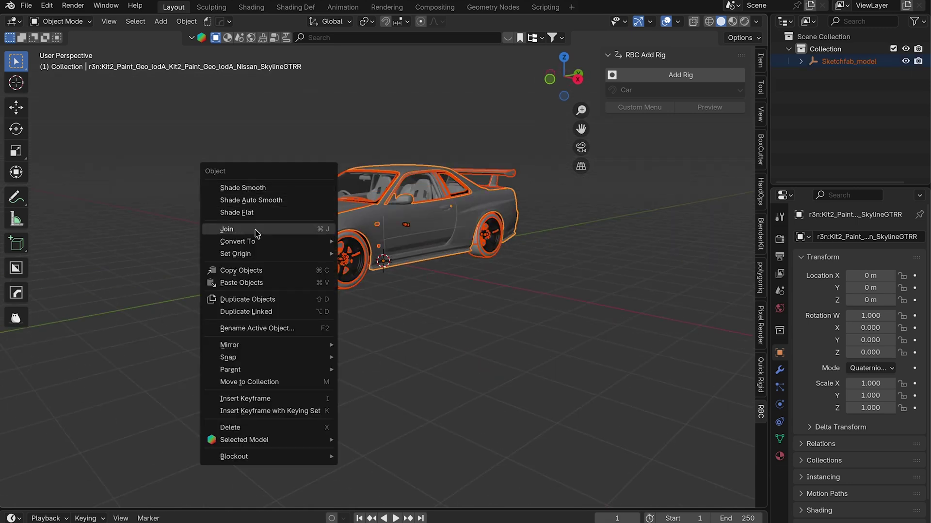
mouse_move(238, 242)
left_click(351, 243)
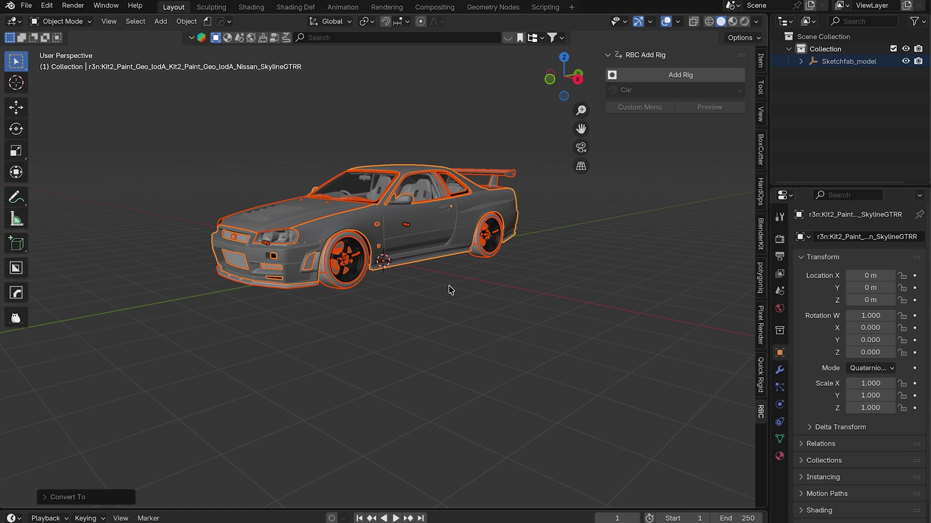
Select the car parts including wheels and rear spoiler, and bring up Clear Parent.
left_click(453, 310)
mouse_move(454, 310)
middle_mouse_down()
mouse_move(366, 273)
mouse_move(334, 218)
middle_mouse_up()
left_click_drag(303, 122, 463, 308)
mouse_move(445, 312)
middle_mouse_down()
mouse_move(482, 160)
mouse_move(415, 289)
mouse_move(391, 286)
middle_mouse_up()
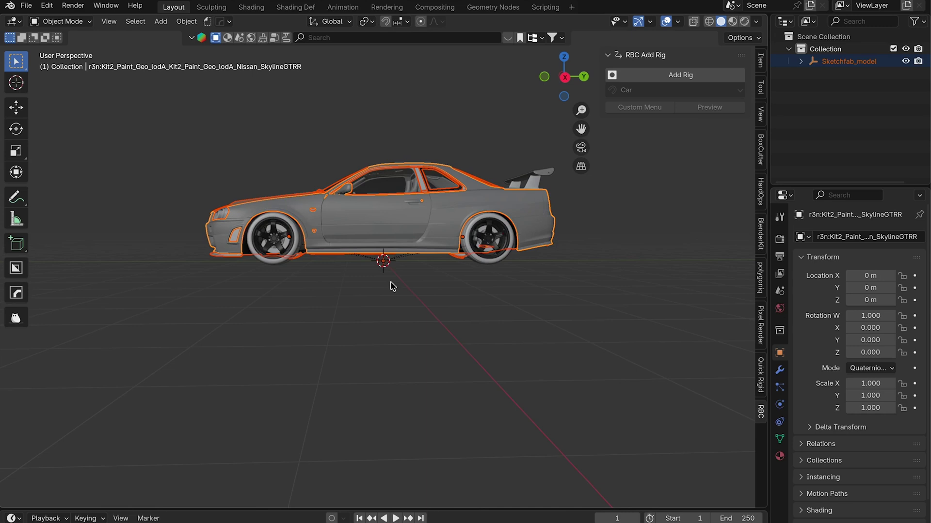
key("a")
key("alt+p")
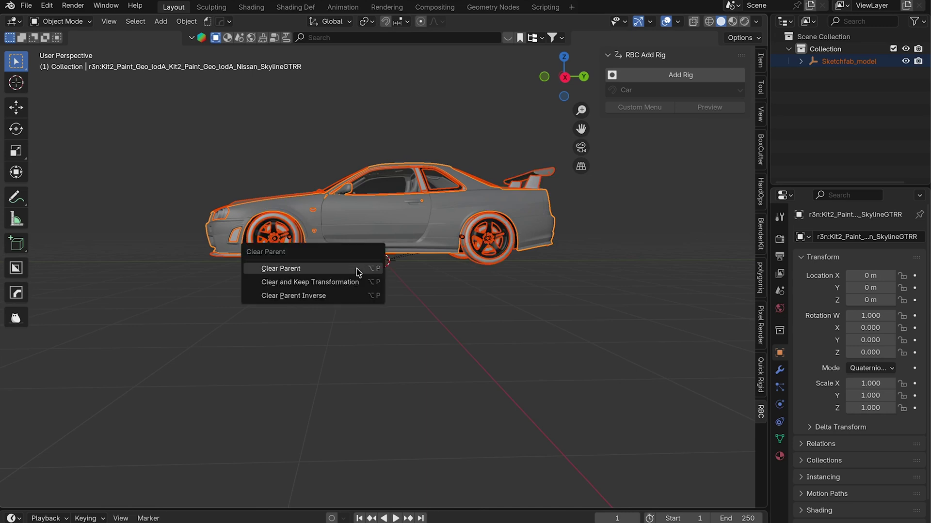
Clear the parent with Keep Transformation, then test-move the body and cancel.
left_click(330, 283)
left_click_drag(331, 135, 444, 352)
key("g")
key("Escape")
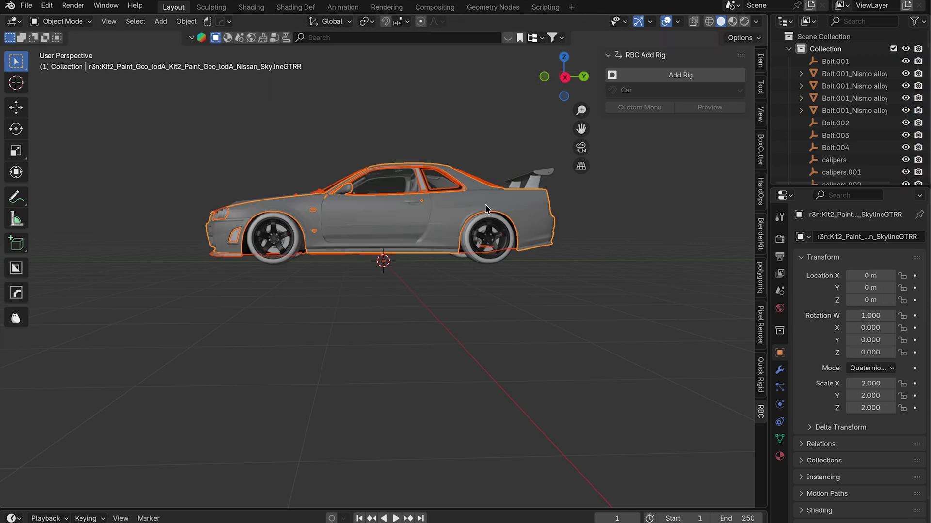
middle_click_drag(499, 162, 436, 164, "shift")
left_click_drag(455, 150, 515, 265)
key("g")
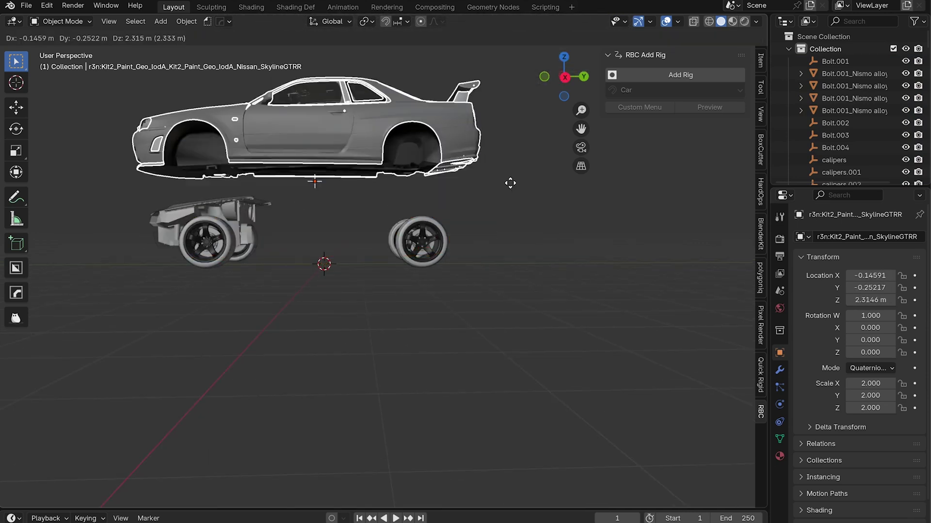
key("KP_1")
key("Escape")
Select only the car body and test-lift it off the wheels, cancelling each move.
middle_click_drag(430, 197, 467, 222)
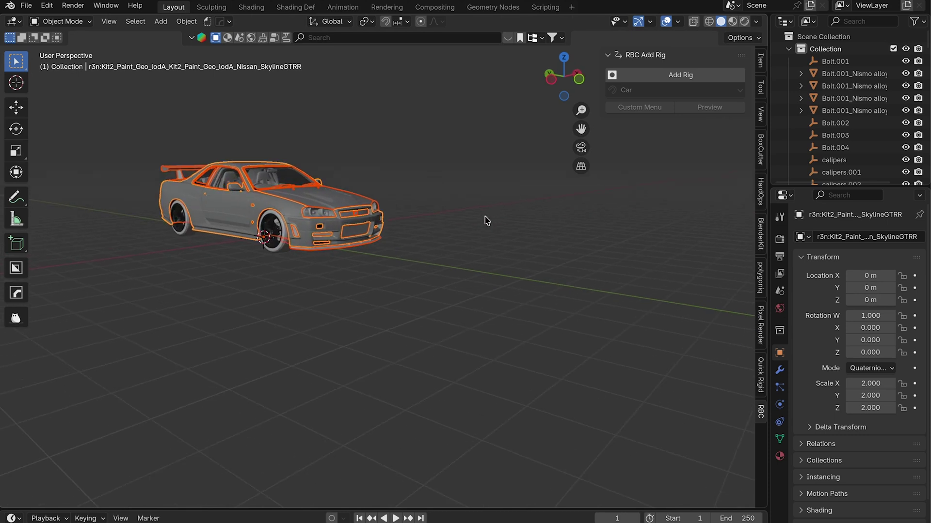
key("g")
key("Escape")
middle_click_drag(338, 173, 407, 219)
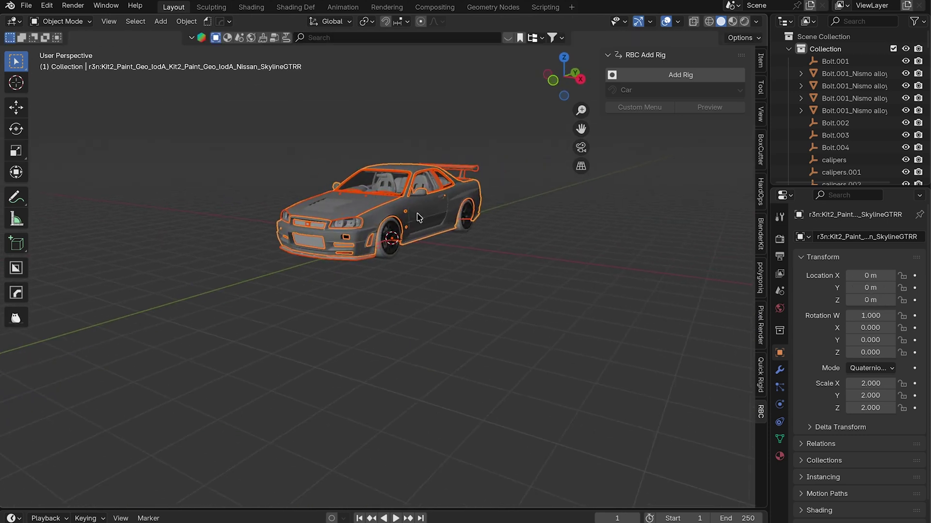
left_click(407, 219)
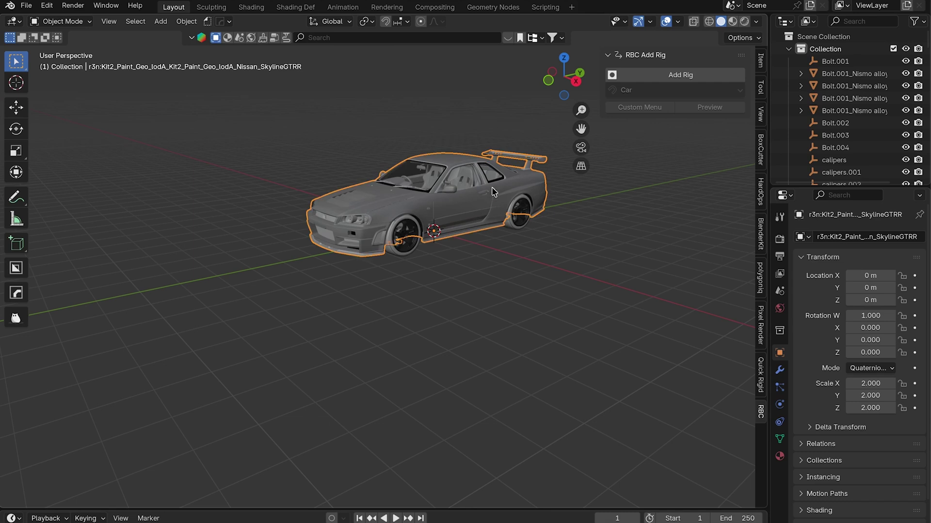
key("g")
key("Escape")
scroll(459, 268, "up", 3)
Hide the car body and select the wheels to inspect them on their own.
key("h")
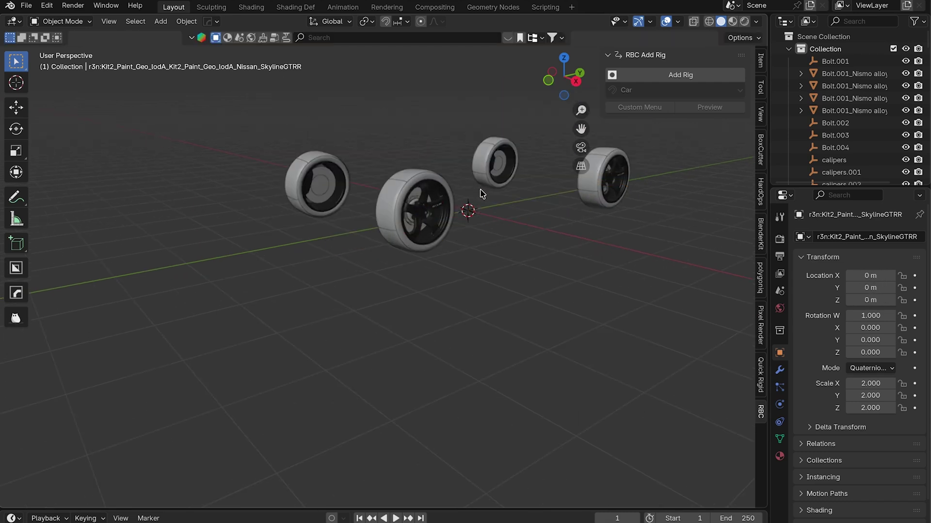
middle_click_drag(468, 208, 368, 97)
left_click_drag(366, 97, 499, 268)
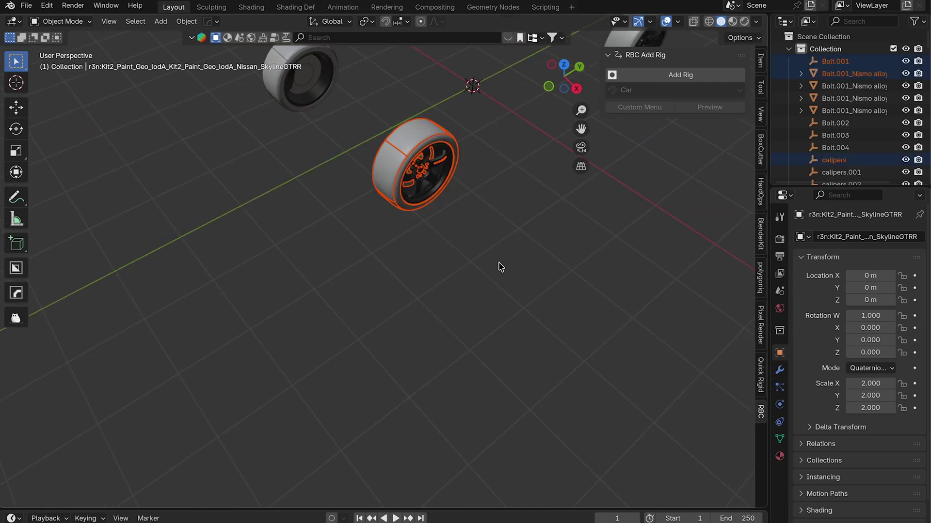
middle_click_drag(462, 243, 457, 200)
left_click(426, 171)
left_click(477, 182)
mouse_move(426, 172)
middle_mouse_down()
mouse_move(476, 183)
mouse_move(574, 264)
middle_mouse_up()
Unhide the car body, select all objects, and enlarge the outliner list.
left_click(536, 239)
key("alt+h")
left_click(437, 291)
middle_click_drag(437, 291, 526, 301)
key("a")
scroll(509, 278, "up", 3)
left_click_drag(851, 188, 850, 318)
left_click(889, 60)
left_click_drag(925, 66, 921, 263)
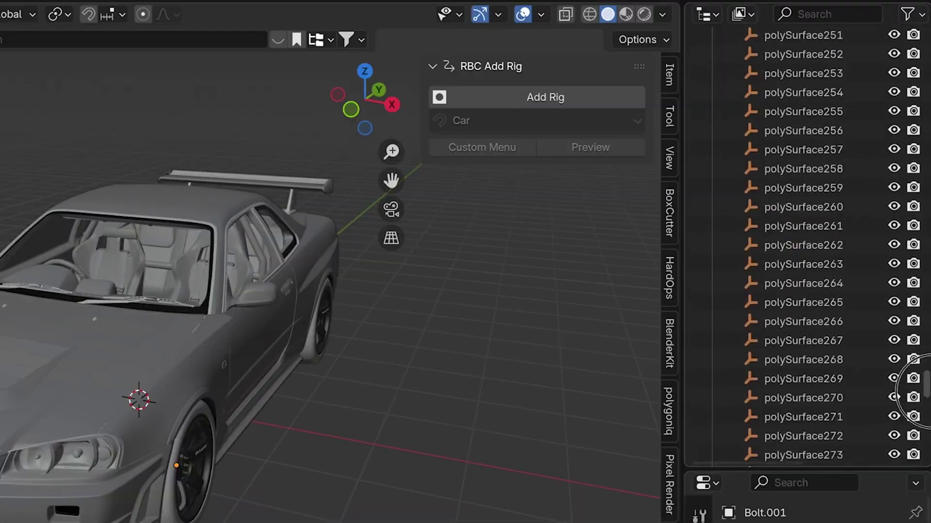
left_click_drag(913, 386, 913, 455)
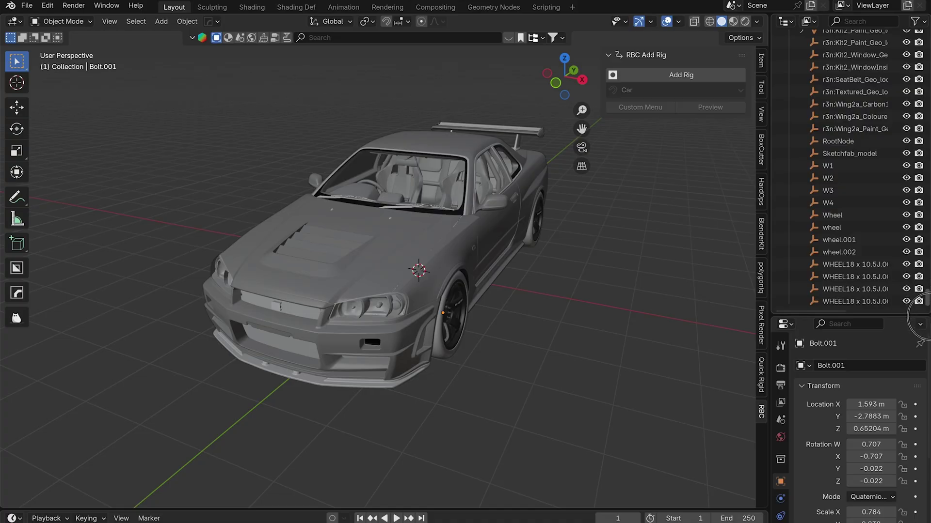
left_click_drag(918, 320, 862, 63)
scroll(862, 135, "down", 3)
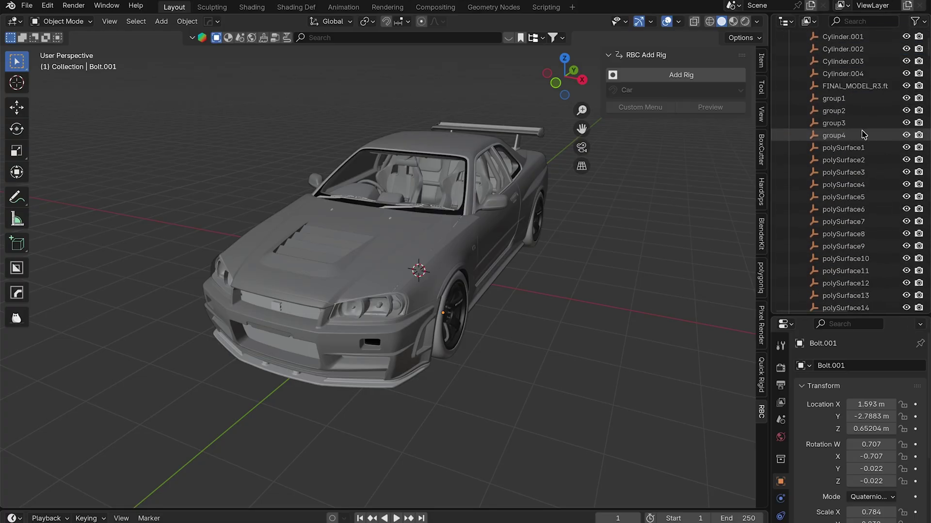
scroll(863, 135, "down", 10)
scroll(863, 135, "down", 10)
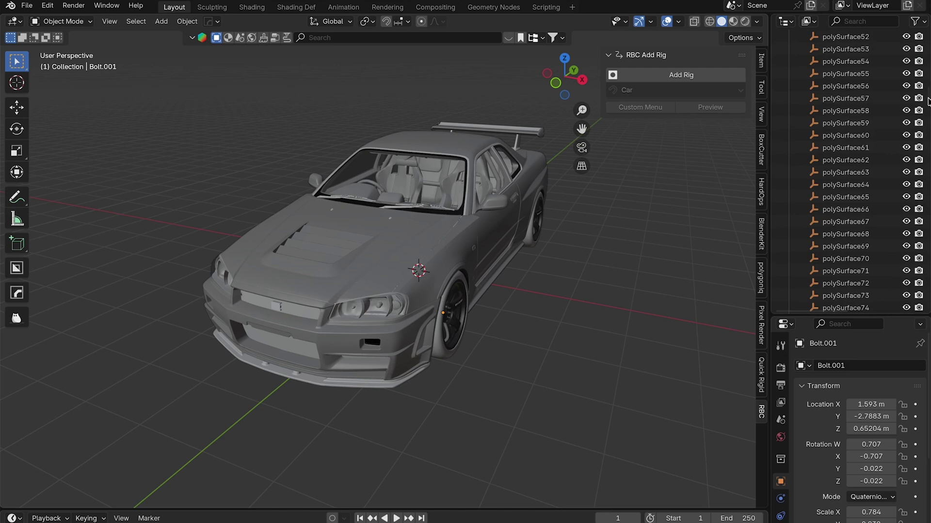
Select every listed object, make the body active, and adjust the front wheel's selection.
left_click_drag(928, 100, 927, 305)
left_click(866, 301, "shift")
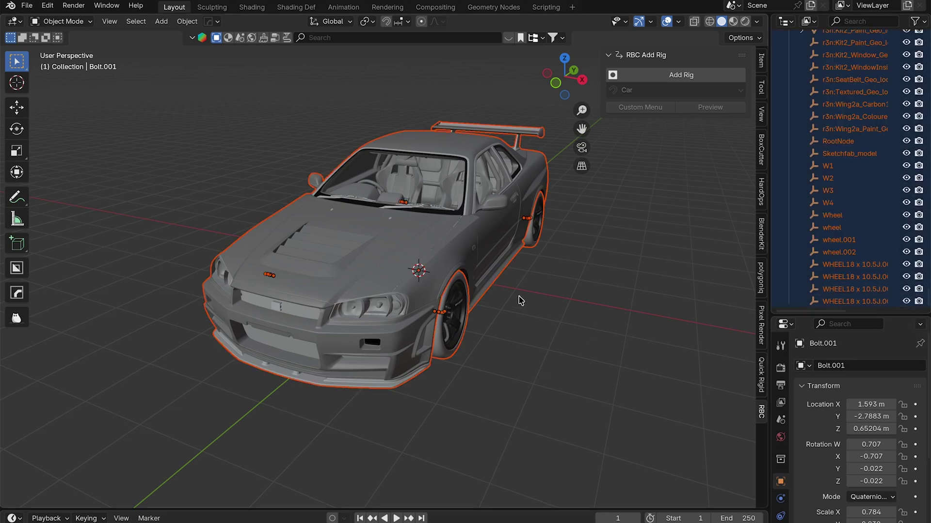
middle_click_drag(515, 299, 545, 286)
scroll(546, 286, "up", 2)
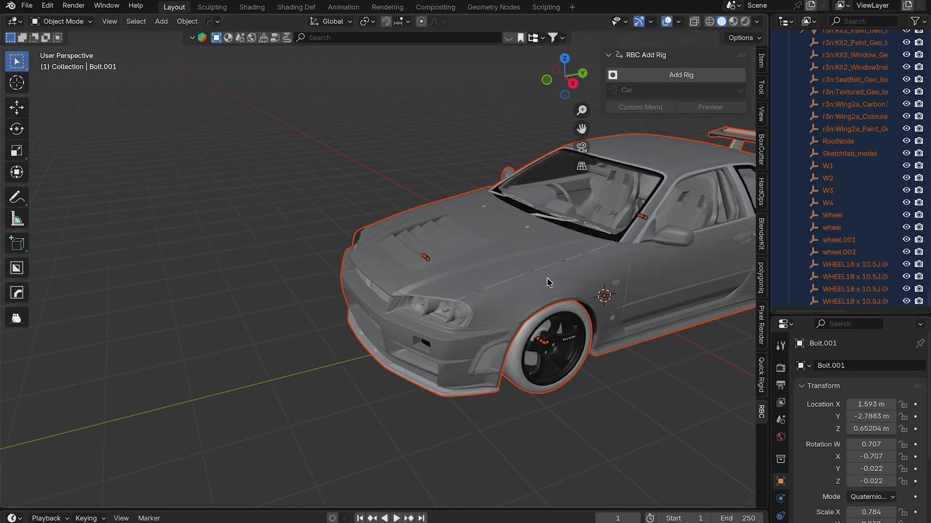
left_click(545, 264, "shift")
scroll(388, 374, "down", 3)
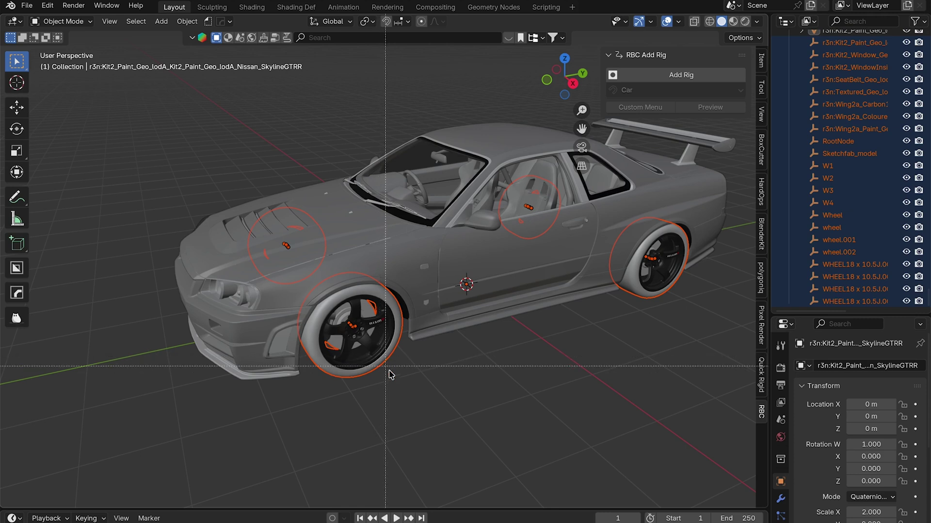
left_click_drag(388, 374, 393, 371, "ctrl")
middle_click_drag(612, 318, 509, 313)
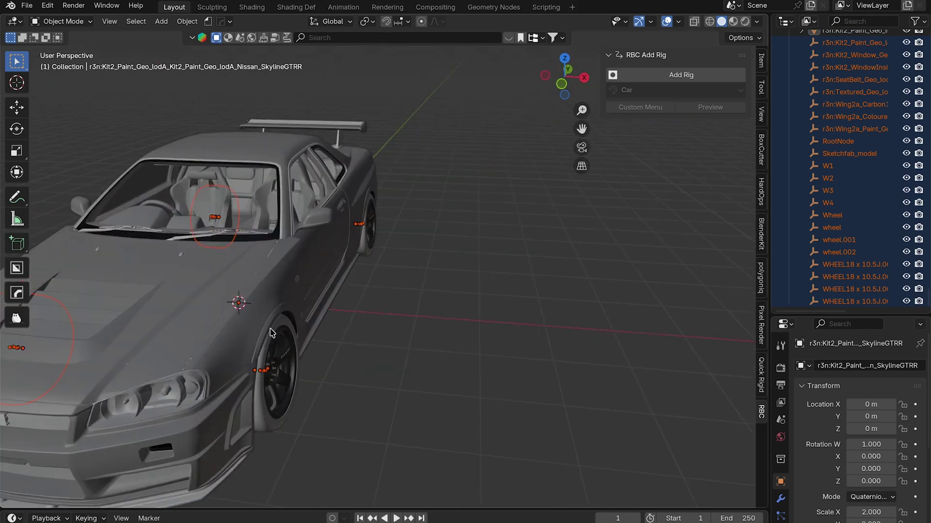
scroll(455, 322, "down", 4)
left_click(270, 343)
scroll(269, 342, "up", 5)
Deselect the wheels and join the remaining parts into the body.
middle_click_drag(289, 328, 324, 309)
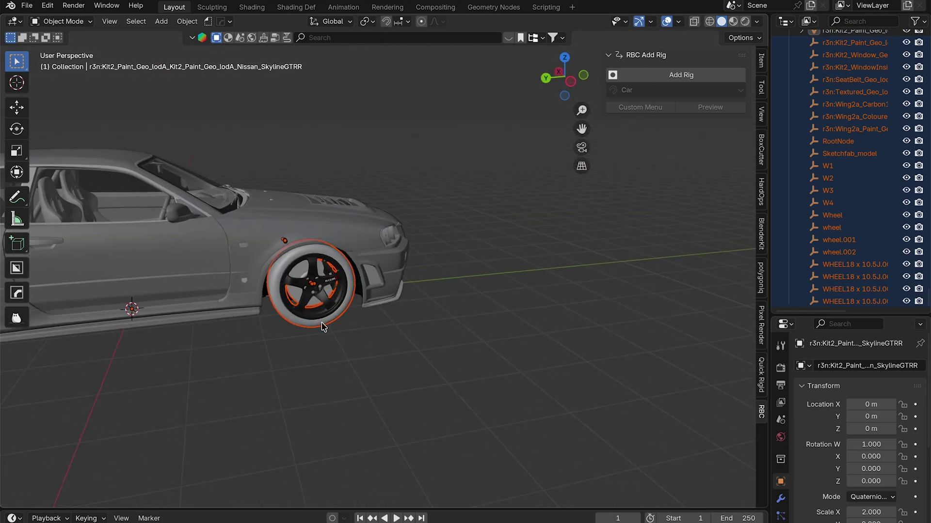
left_click(303, 345)
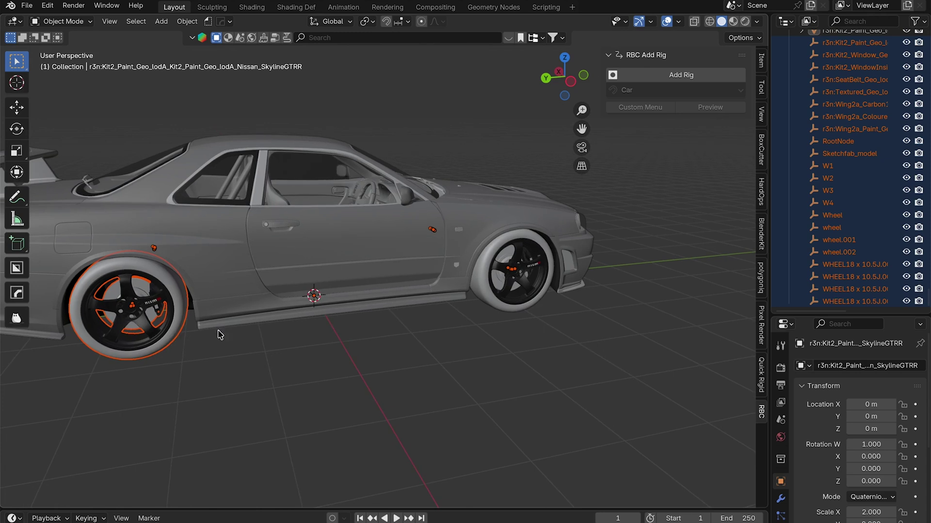
left_click(171, 368)
mouse_move(247, 307)
middle_mouse_down()
mouse_move(476, 269)
mouse_move(327, 262)
middle_mouse_up()
key("x")
left_click(459, 266)
scroll(328, 262, "down", 3)
Test-move the joined body to confirm it moves as one, then deselect it.
left_click(408, 284)
key("g")
key("Escape")
left_click(399, 171)
middle_click_drag(399, 170, 539, 130)
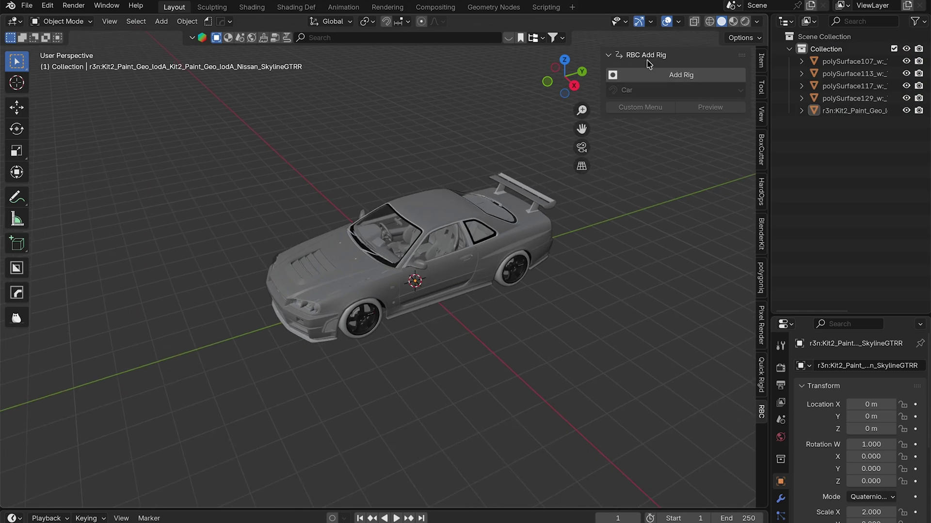
Generate 4856.Rig with the Add Rig button in the RBC sidebar tab.
left_click(684, 76)
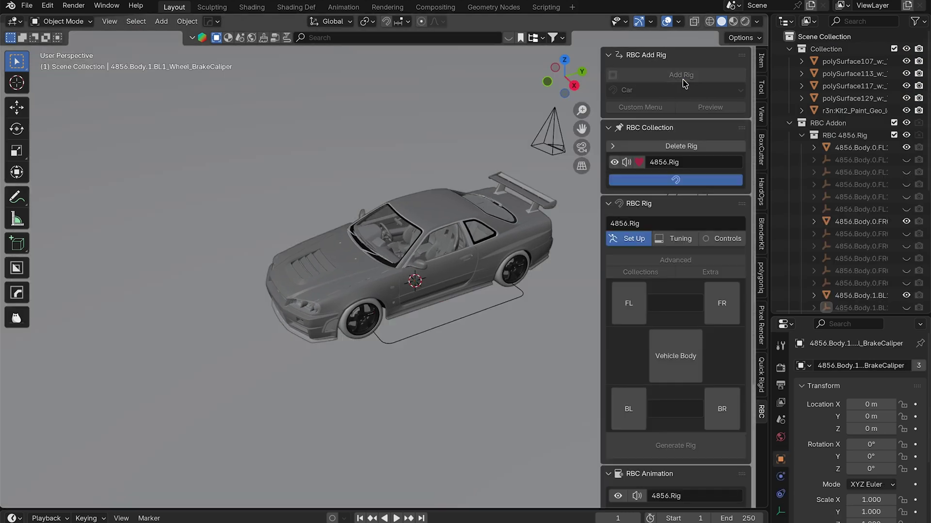
mouse_move(457, 177)
middle_mouse_down()
mouse_move(454, 155)
mouse_move(500, 247)
middle_mouse_up()
scroll(499, 247, "up", 3)
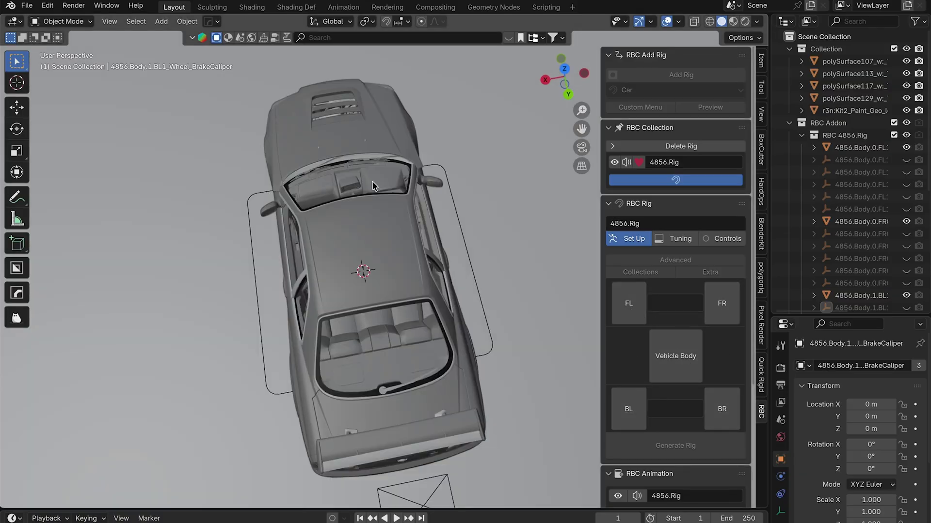
Assign the car body, front-left wheel and front-right wheel to the RBC rig.
left_click(372, 186)
middle_click_drag(353, 228, 351, 211)
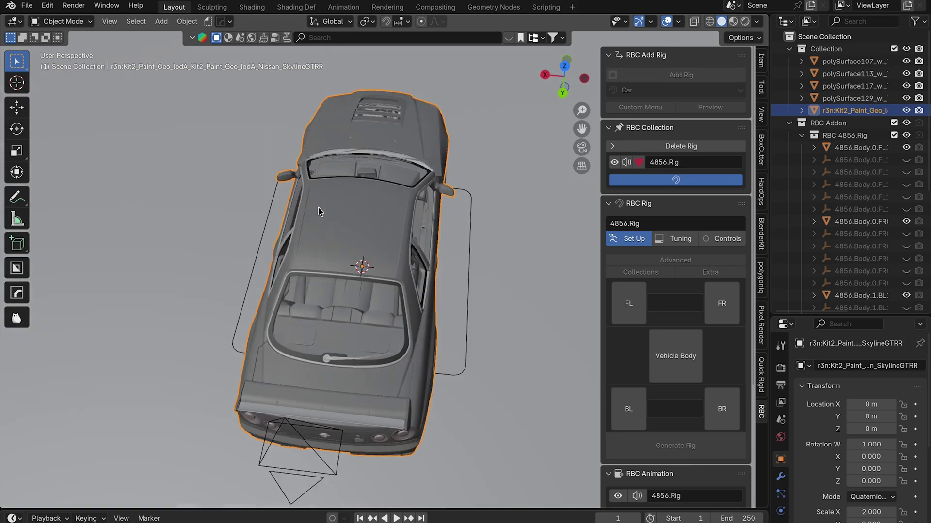
left_click(691, 359)
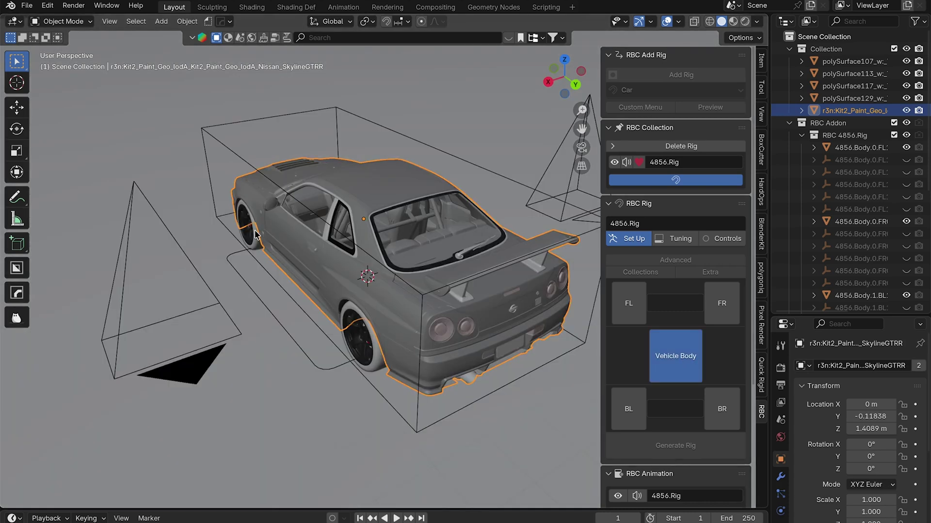
left_click(255, 233)
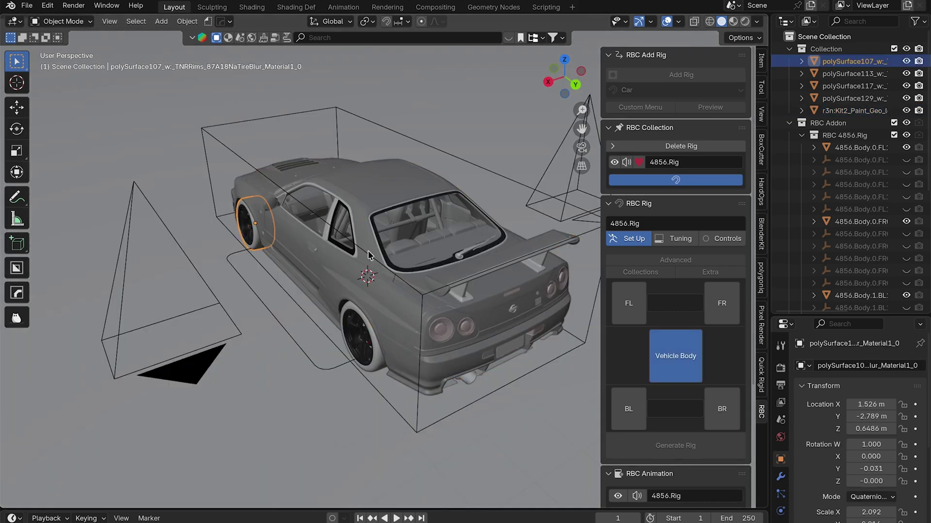
left_click(628, 303)
middle_click_drag(496, 286, 466, 262)
left_click(472, 218)
left_click(721, 304)
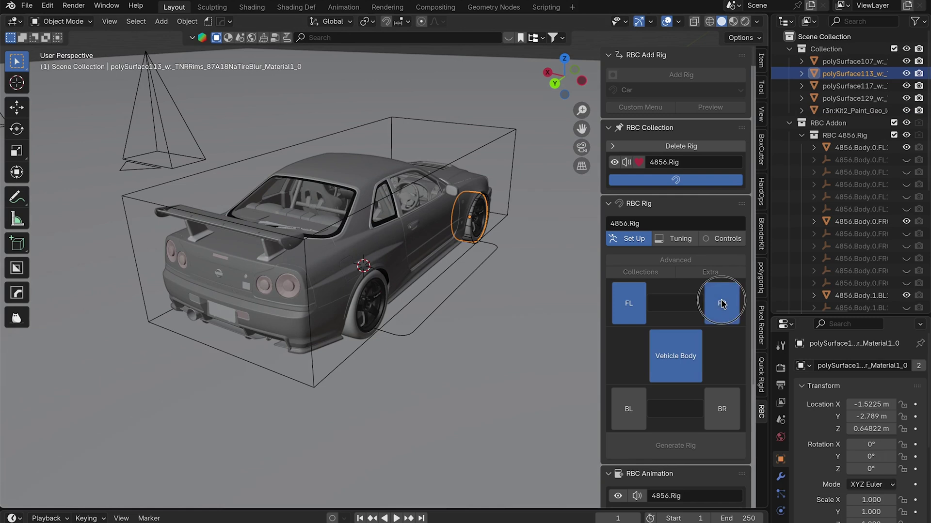
Assign the remaining wheels as back-right and back-left.
left_click(379, 334)
left_click(722, 409)
middle_click_drag(436, 291, 495, 306)
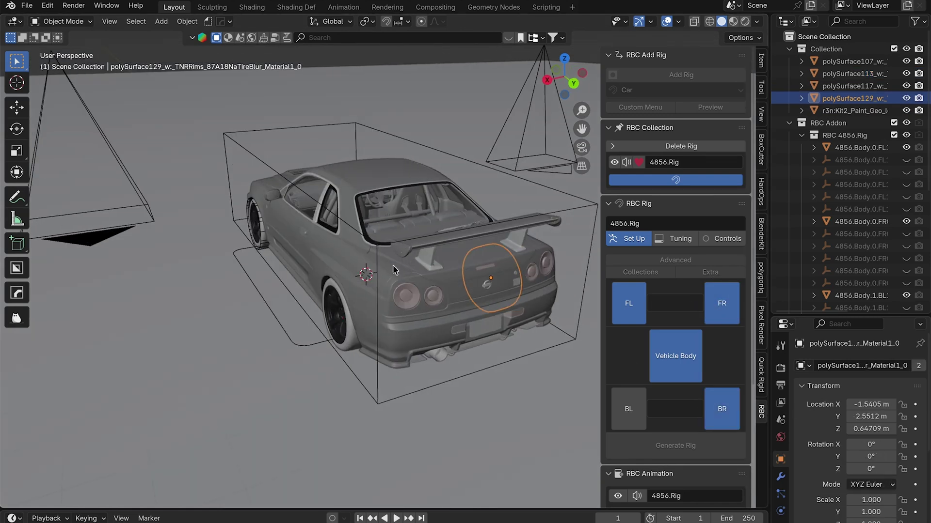
right_click(313, 316)
left_click(483, 316)
left_click(350, 314)
left_click(614, 402)
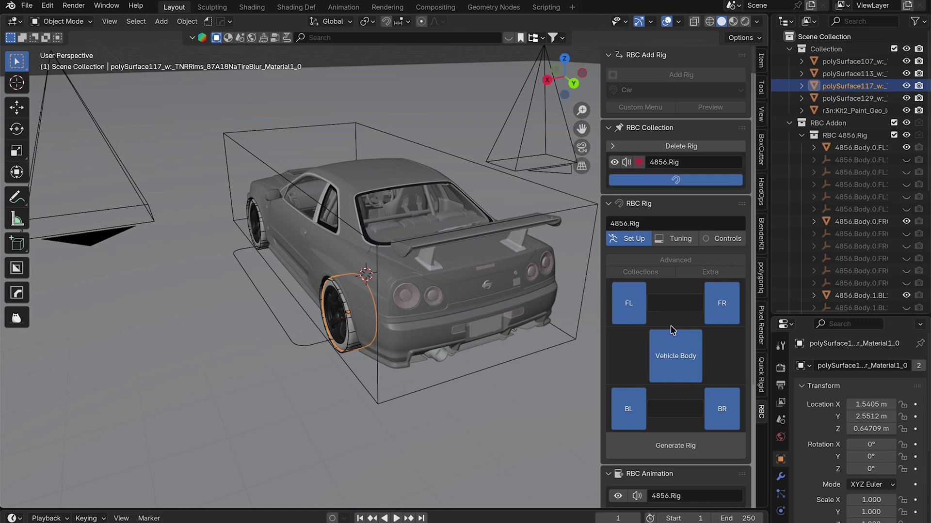
scroll(670, 330, "down", 2)
Generate the rig, play it from a low side view, then return to frame 1.
left_click(675, 396)
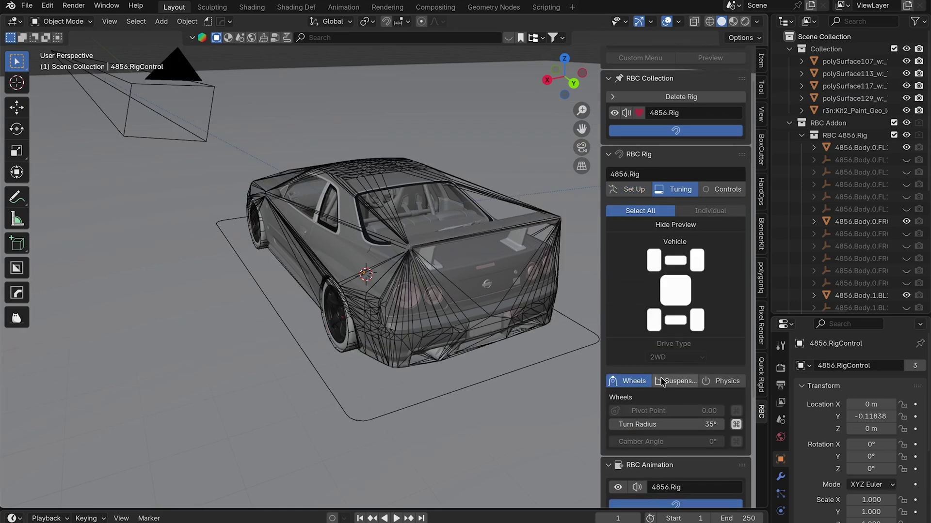
middle_click_drag(616, 366, 374, 253)
key("space")
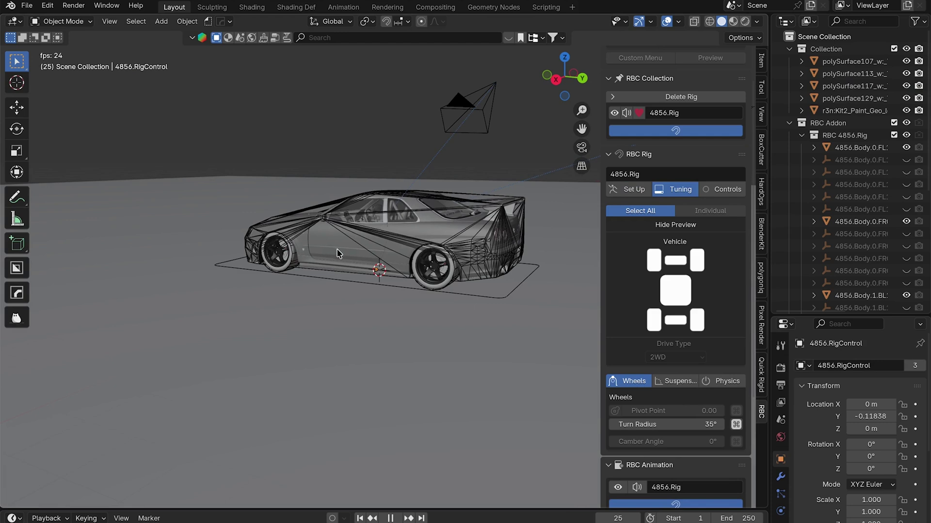
scroll(343, 254, "up", 3)
key("Escape")
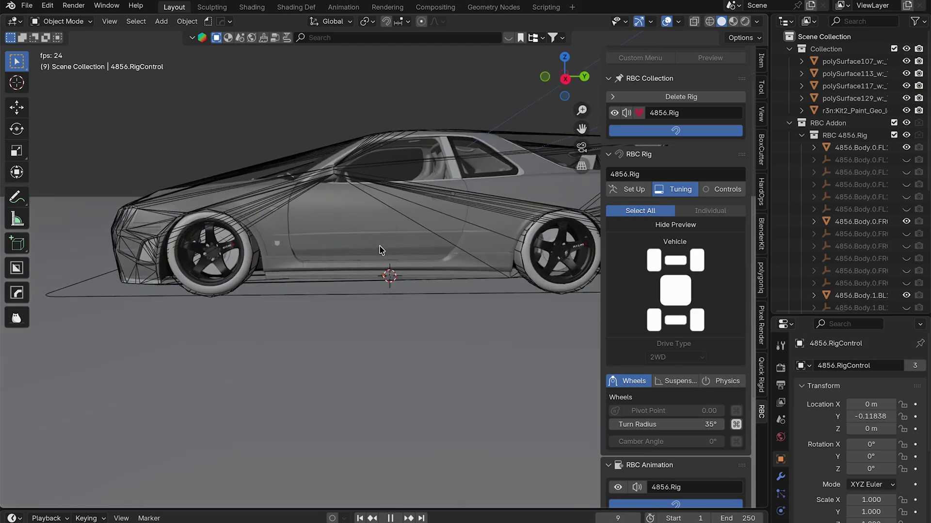
In Controls, play the animation while raising Drive and steering fully to one side.
left_click(713, 190)
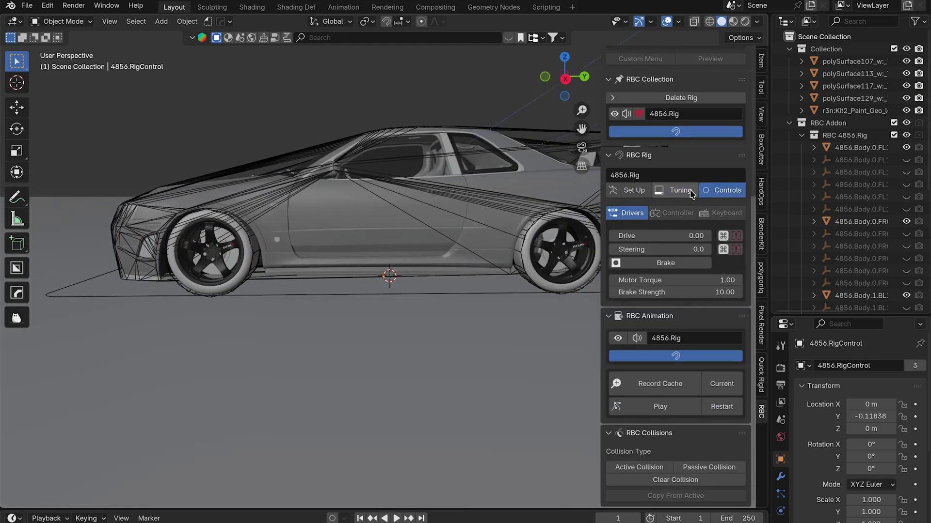
scroll(436, 160, "down", 4)
middle_click_drag(436, 160, 382, 183)
key("space")
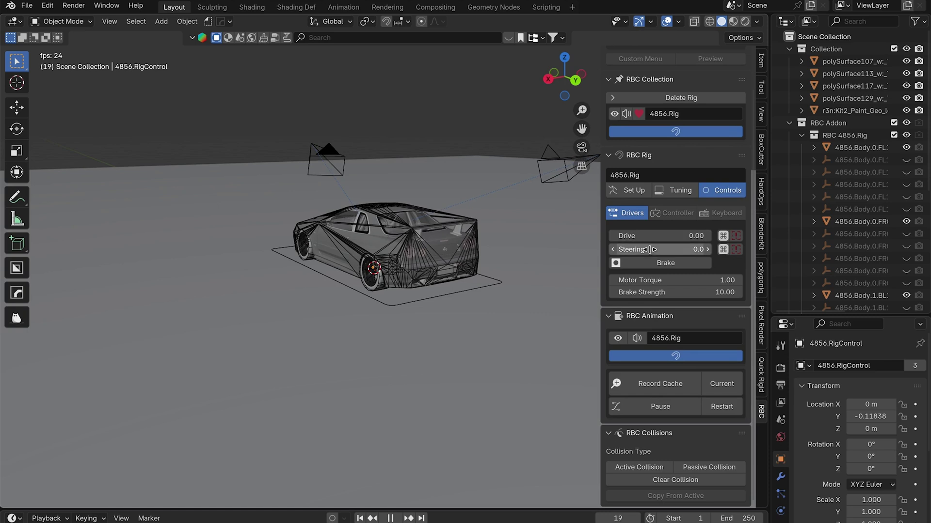
left_click_drag(654, 236, 699, 236)
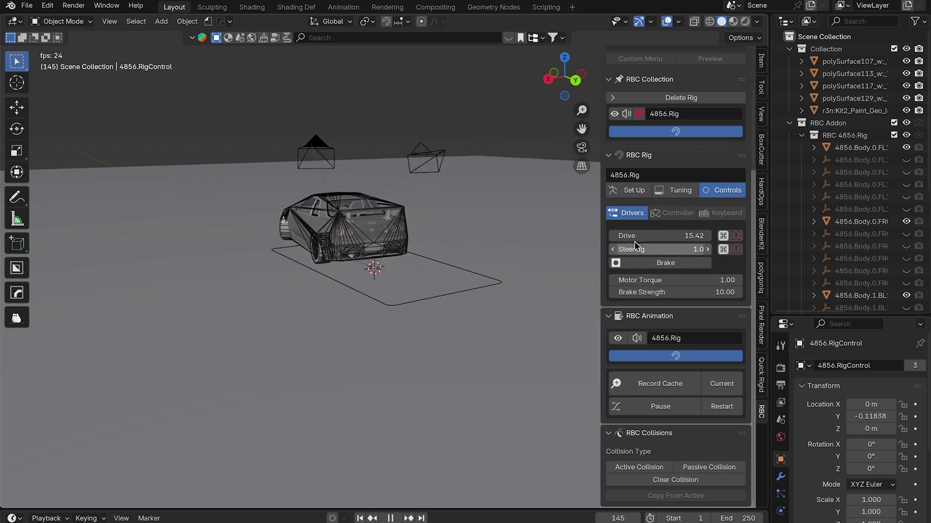
mouse_move(655, 236)
left_mouse_down()
mouse_move(684, 236)
mouse_move(633, 249)
left_mouse_up()
middle_click_drag(509, 251, 562, 251)
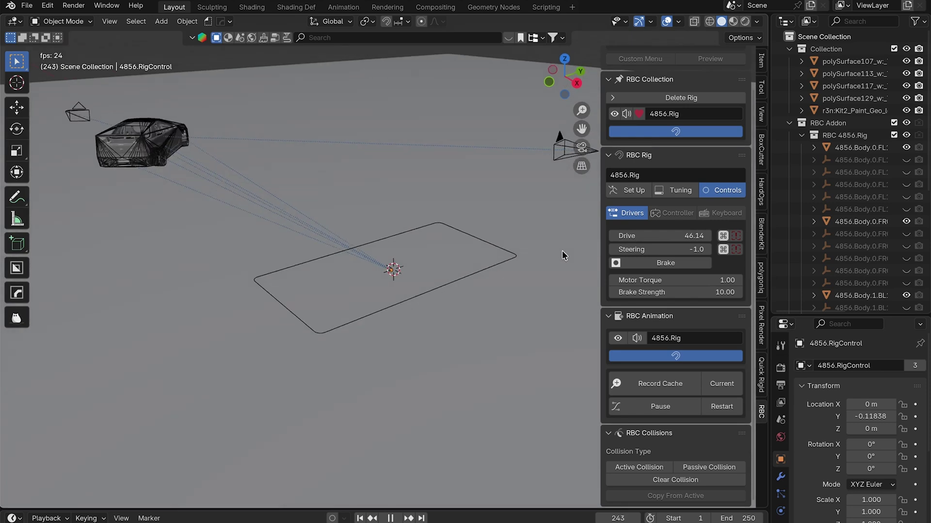
key("space")
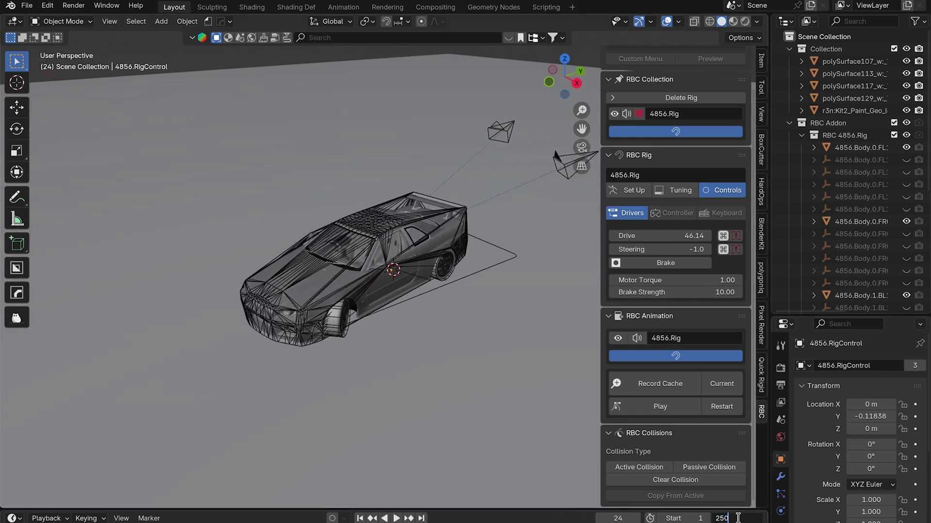
Resume playback with steering flipped to the opposite side, then stop and rewind to frame 1.
key("space")
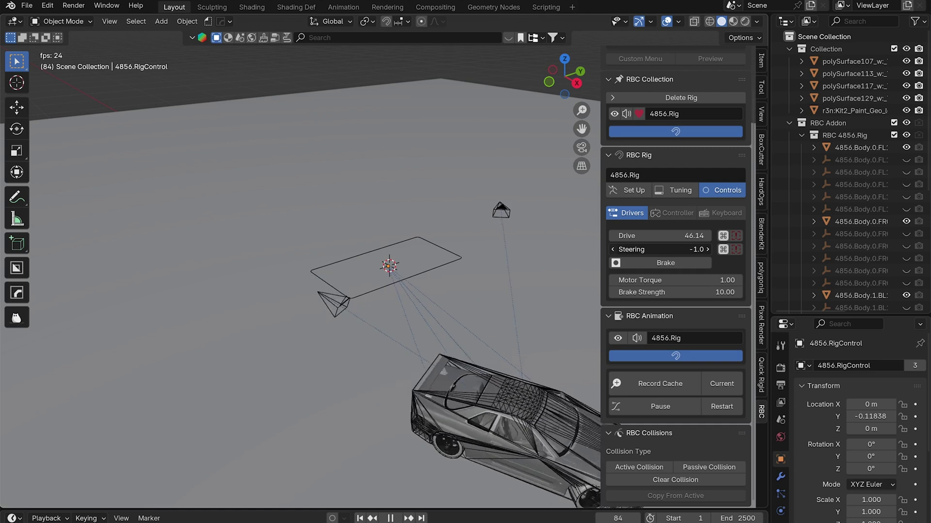
left_click_drag(654, 249, 684, 250)
mouse_move(509, 306)
middle_mouse_down()
mouse_move(474, 332)
mouse_move(451, 332)
middle_mouse_up()
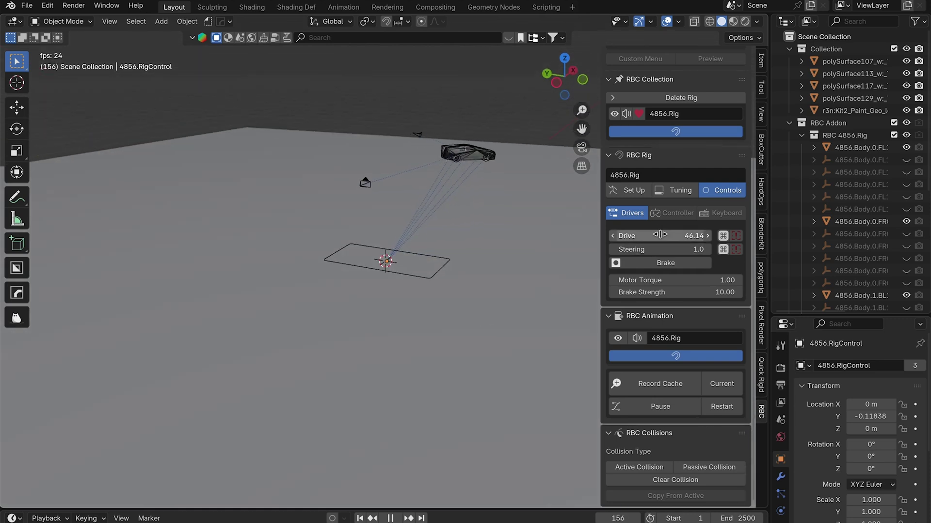
left_click_drag(655, 236, 698, 236)
key("space")
key("shift+Left")
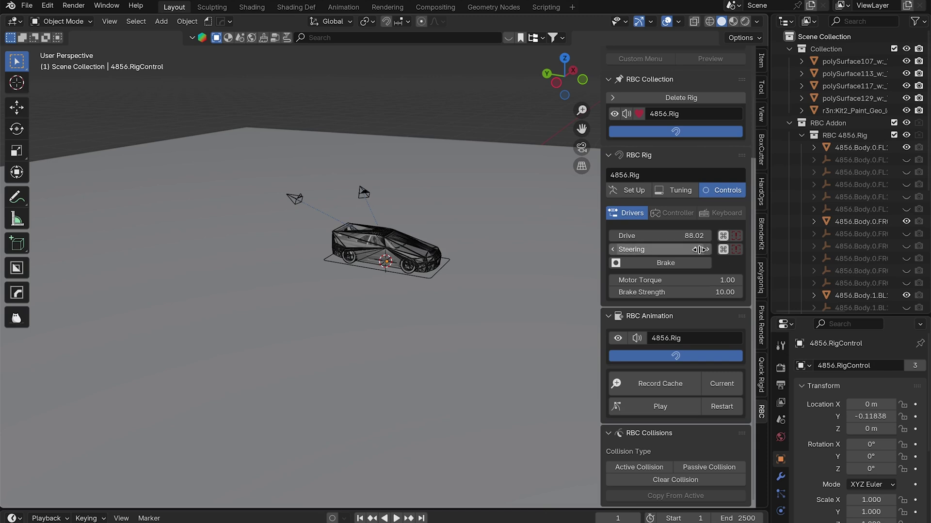
scroll(444, 277, "up", 4)
middle_click_drag(445, 278, 428, 266)
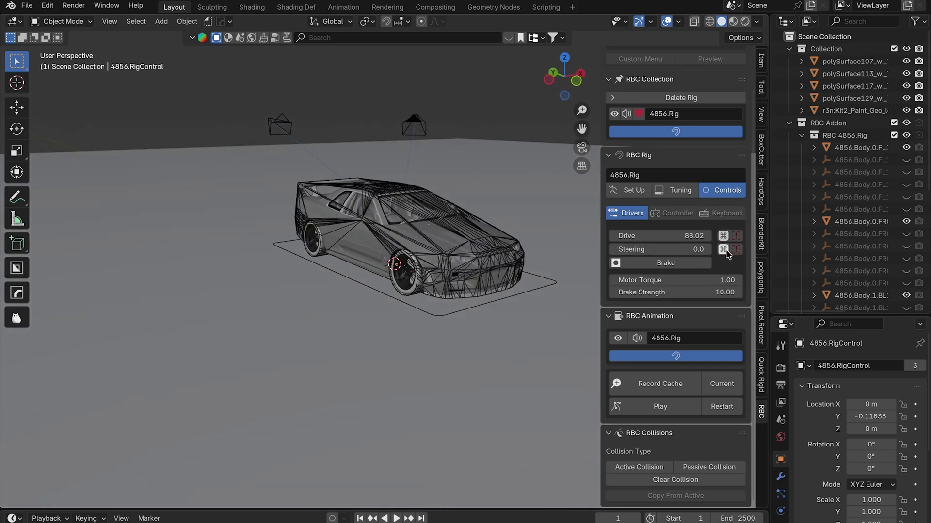
scroll(552, 211, "up", 3)
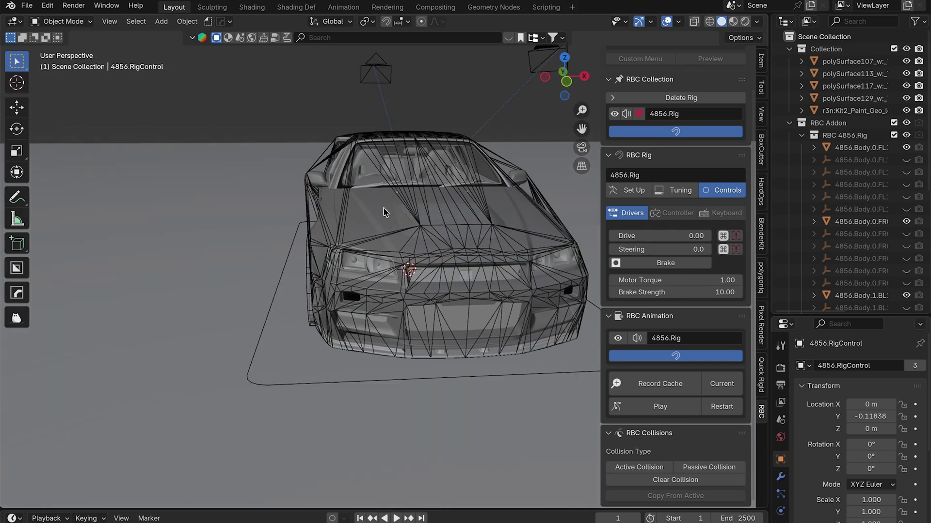
Set suspension Spring Stiffness to 80 and Spring Damping to 5.
left_click(623, 191)
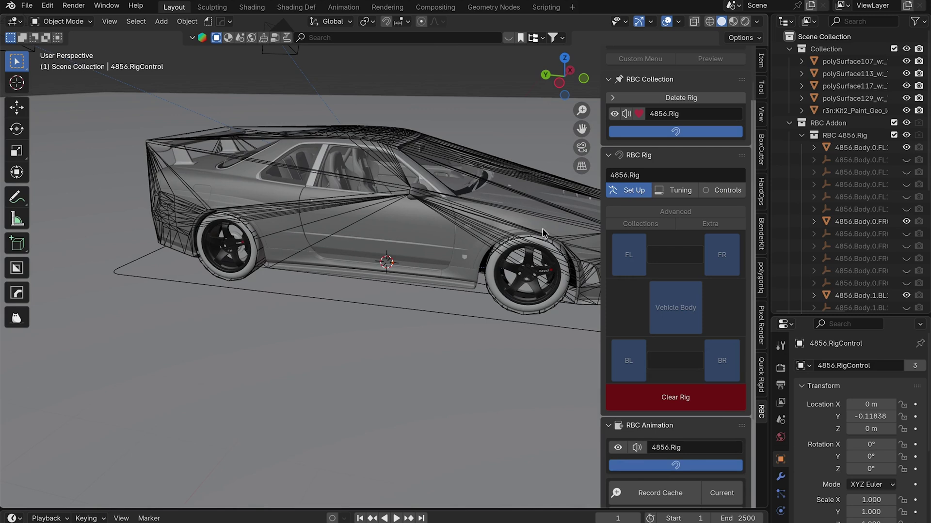
left_click(675, 192)
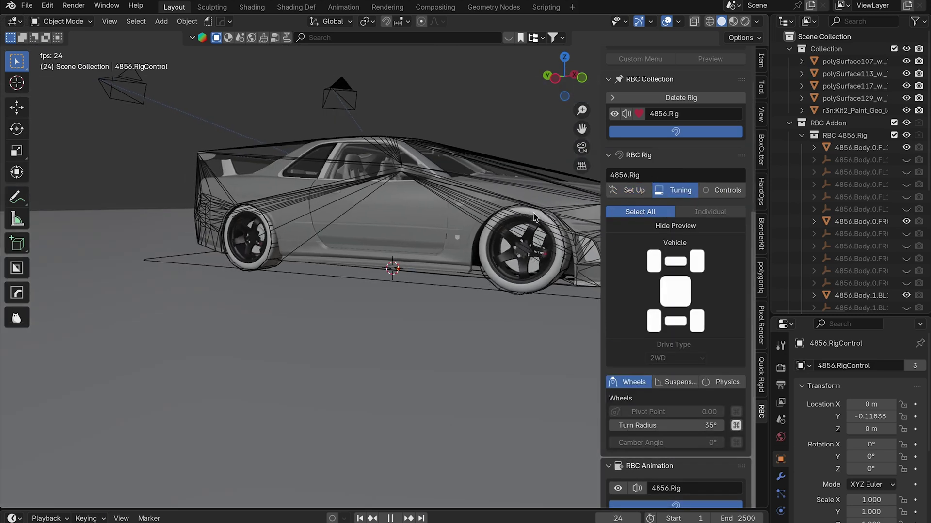
key("Escape")
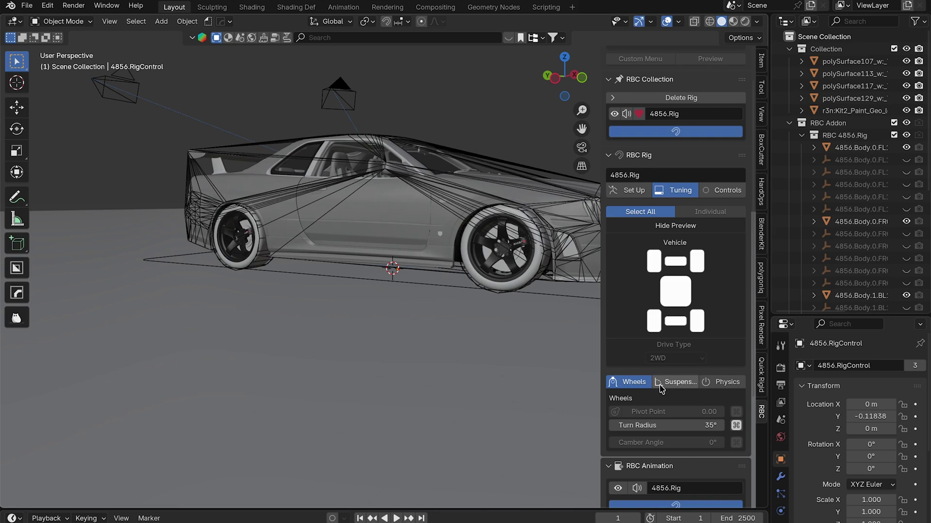
left_click(678, 384)
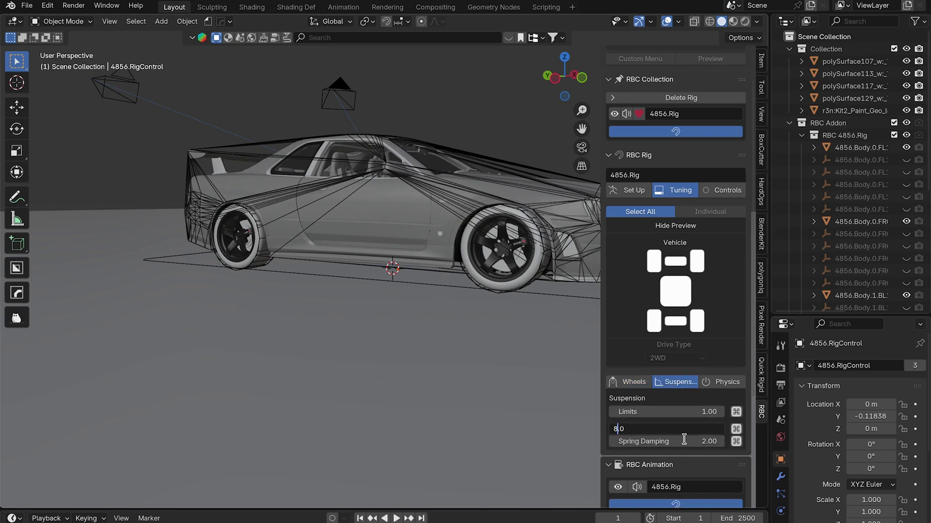
key("Return")
left_click(638, 441)
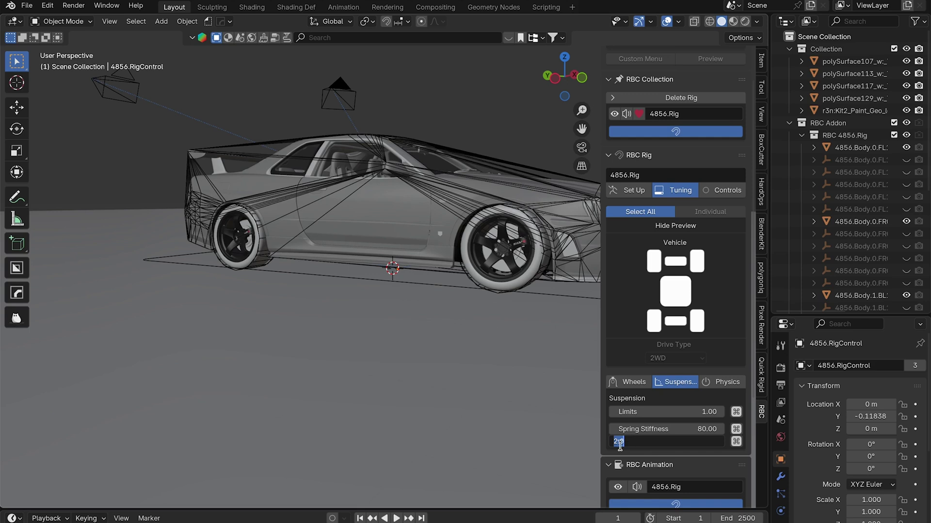
type("0")
key("Return")
left_click(436, 175)
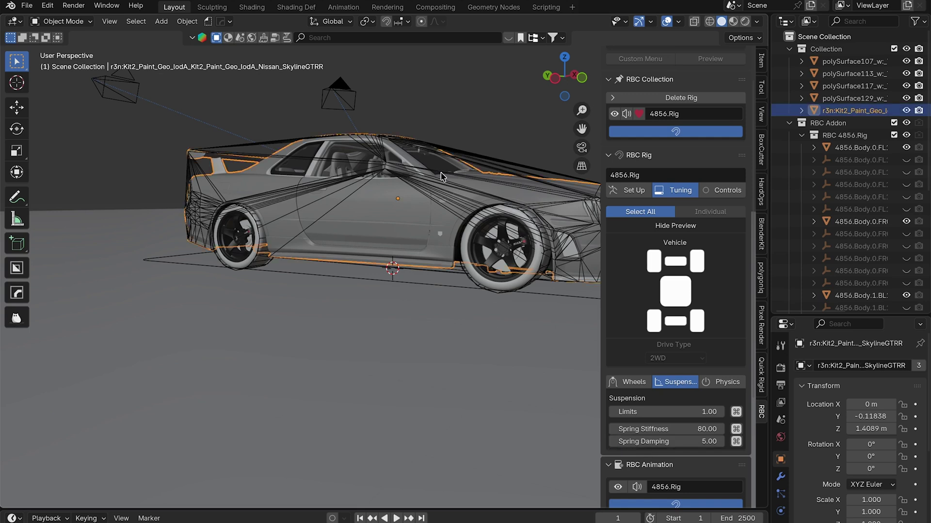
Lift the car body slightly along Z and replay the animation to check it.
key("g")
key("z")
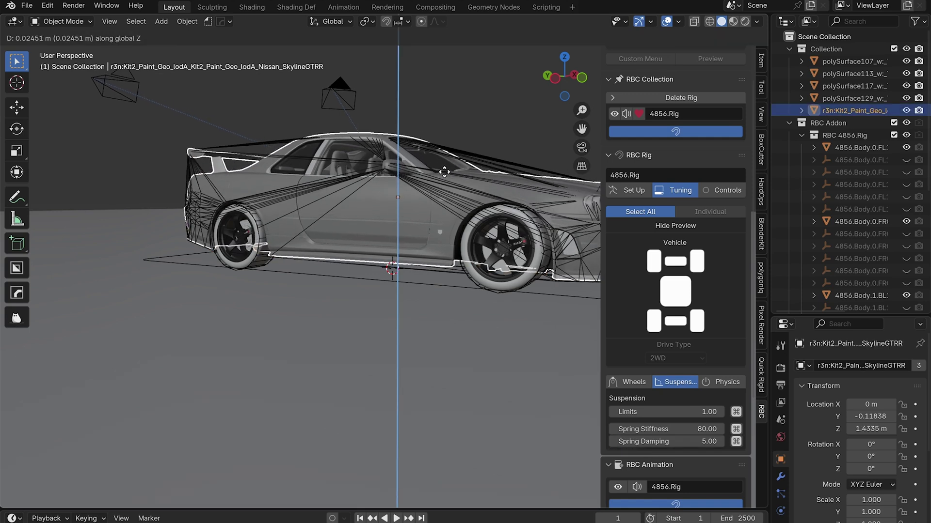
left_click(458, 171)
key("space")
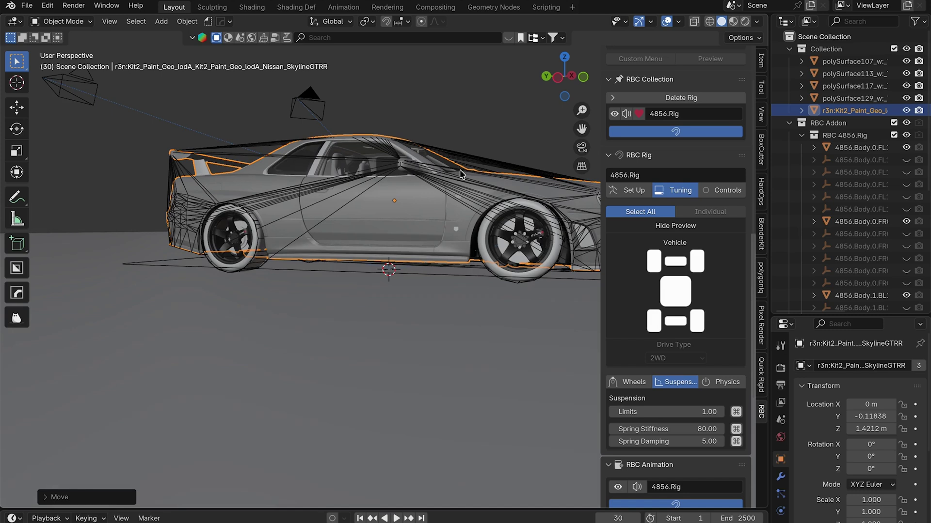
key("shift+Left")
key("space")
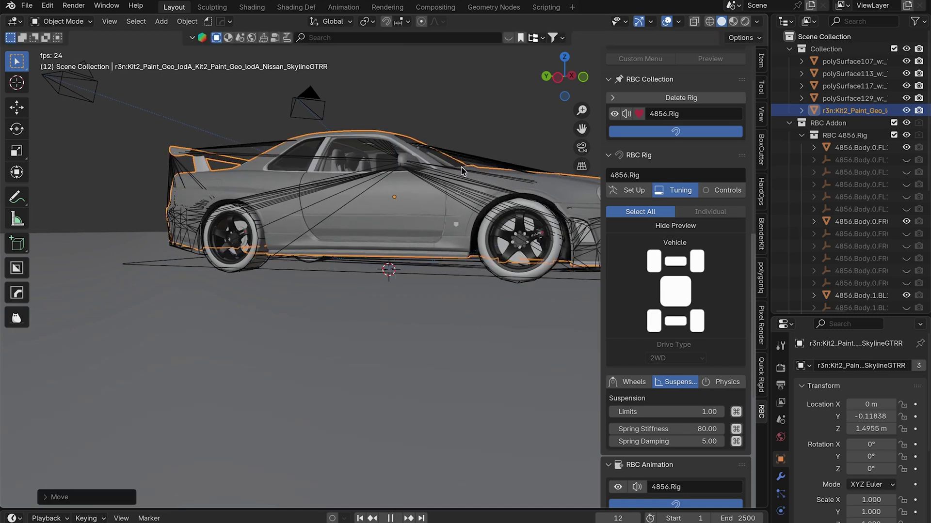
middle_click_drag(461, 170, 416, 181)
scroll(467, 249, "up", 4)
key("space")
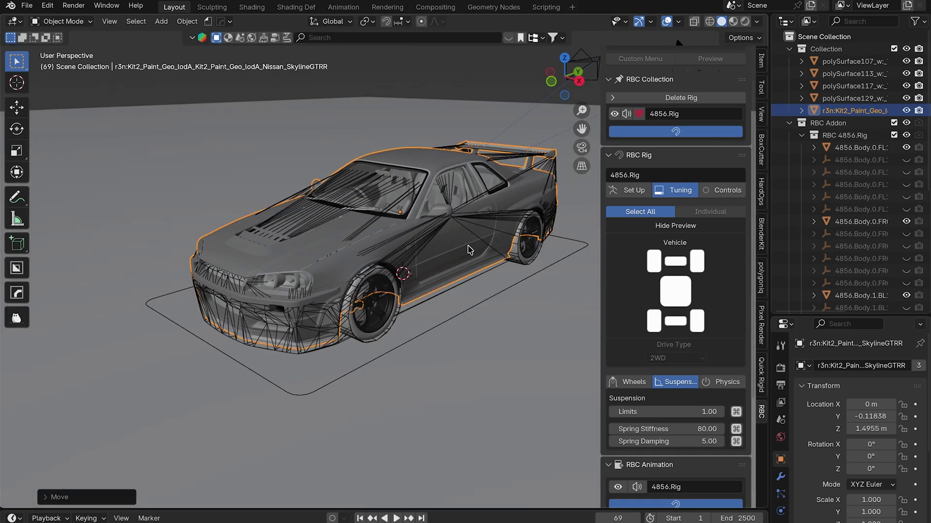
left_click(720, 190)
middle_click_drag(494, 218, 413, 207)
scroll(412, 207, "down", 2)
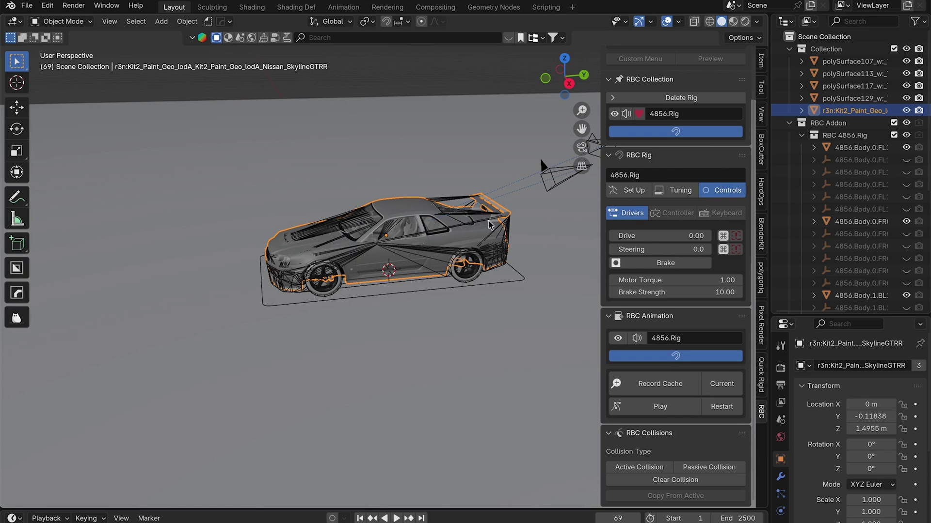
Enlarge the timeline and play back the Drive keys rising to 100 by frame 45.
left_click_drag(462, 509, 471, 438)
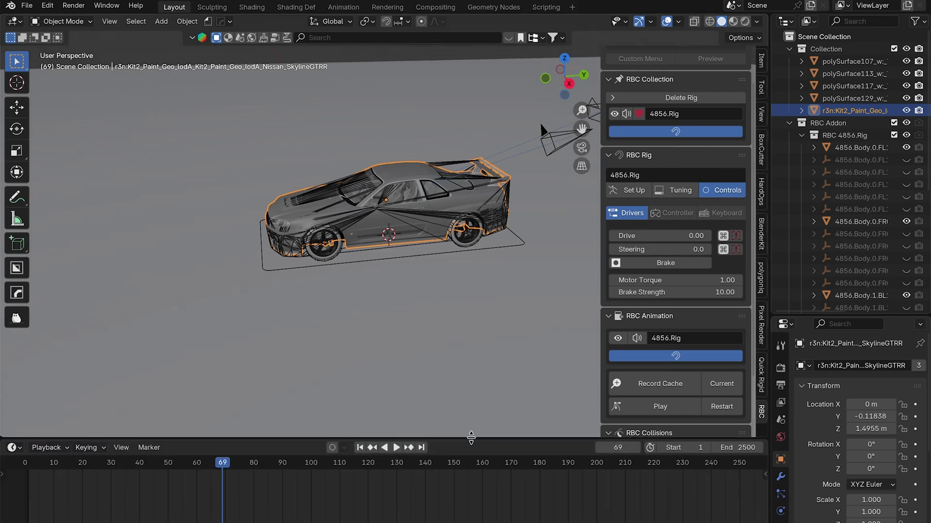
key("shift+Left")
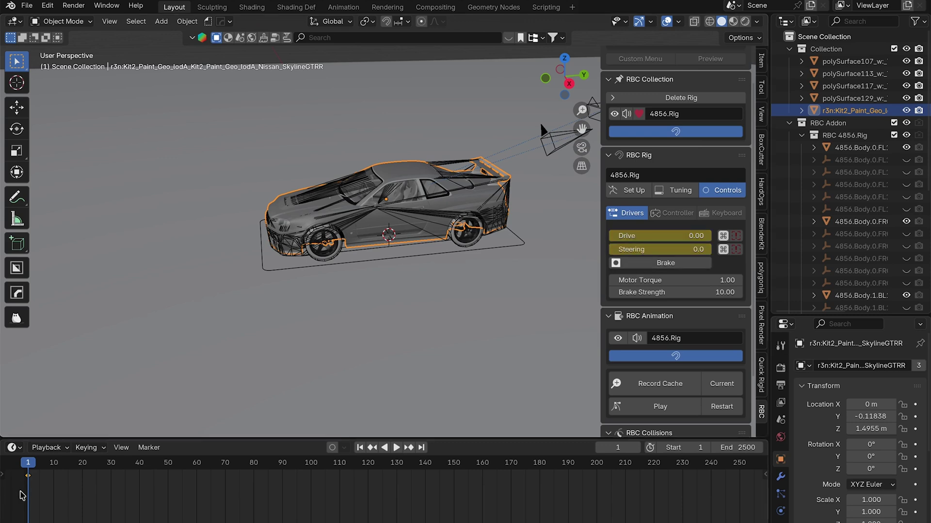
key("space")
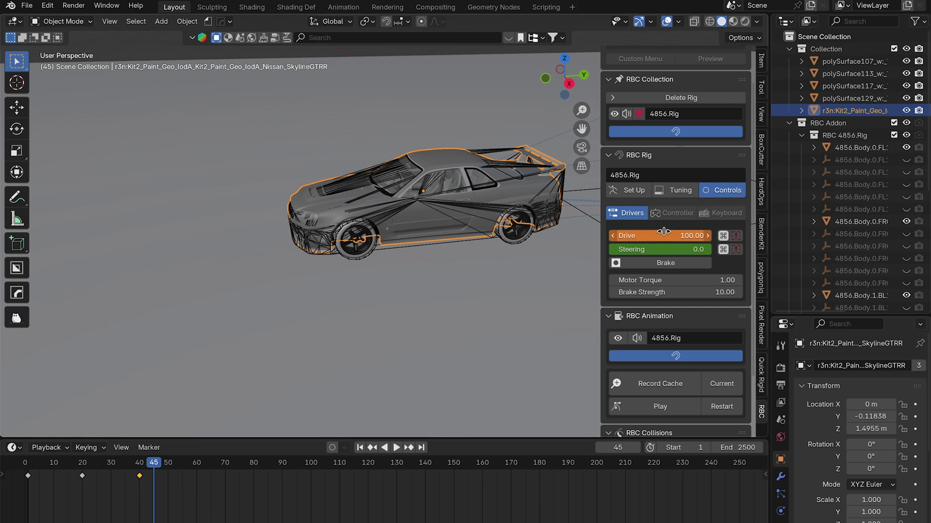
key("shift+Left")
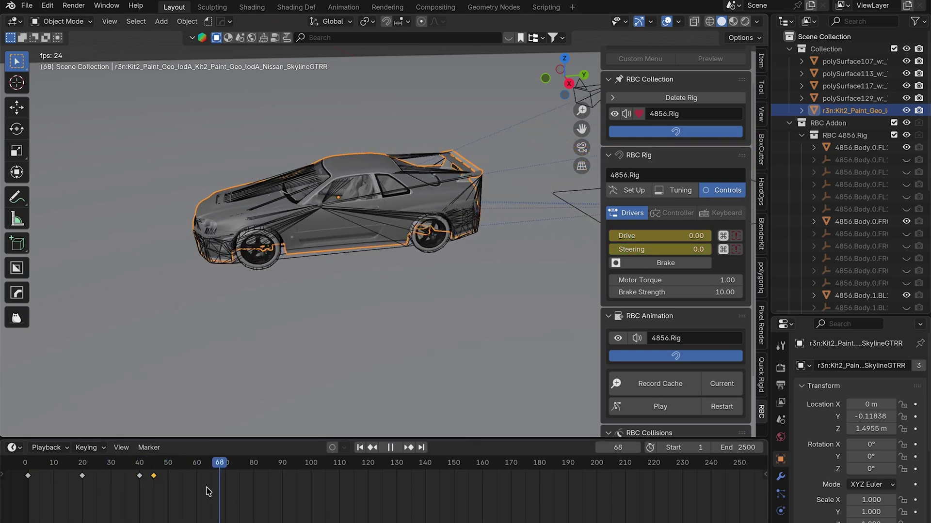
key("space")
key("shift+Left")
Key Steering 1.0 at frame 45 and -1.0 near 80, moving that key to about frame 75.
left_click(145, 469)
left_click_drag(145, 470, 141, 472)
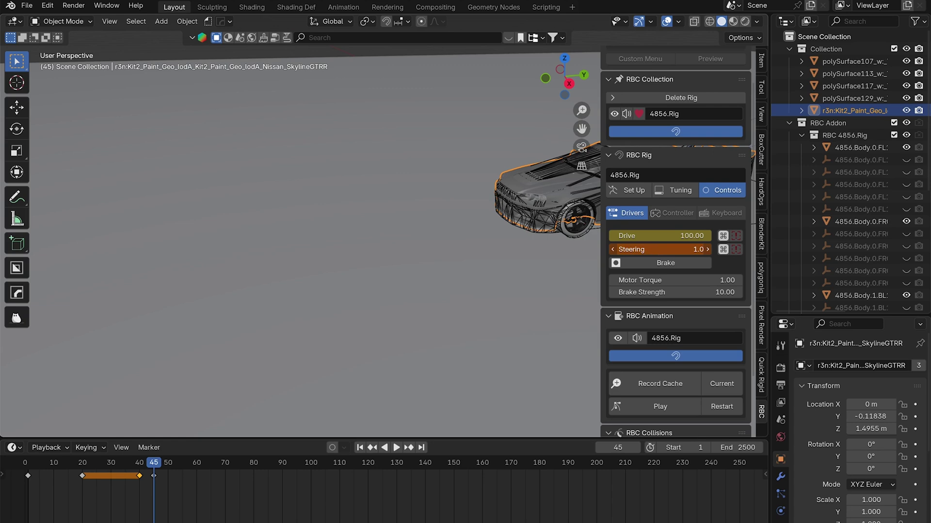
key("shift+Left")
key("space")
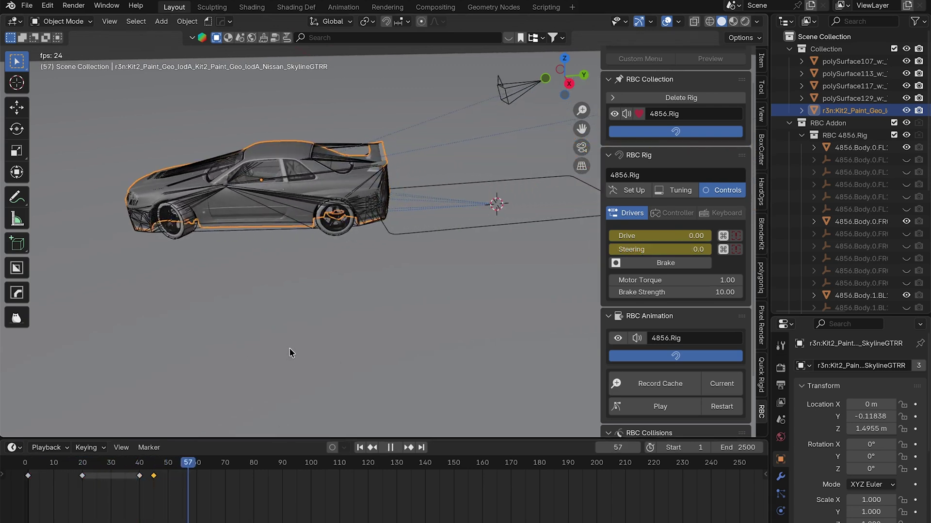
key("KP_Decimal")
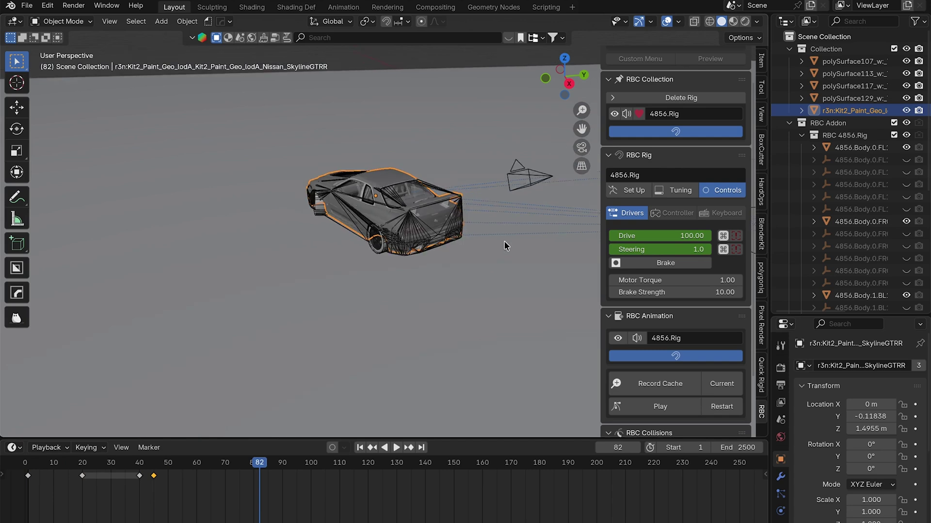
mouse_move(259, 465)
left_mouse_down()
mouse_move(287, 469)
mouse_move(254, 473)
left_mouse_up()
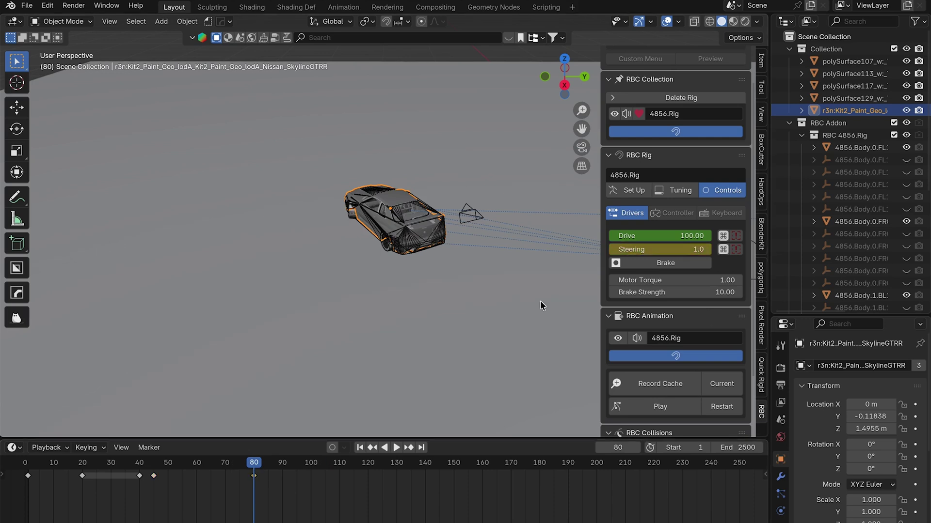
left_click_drag(254, 477, 240, 477)
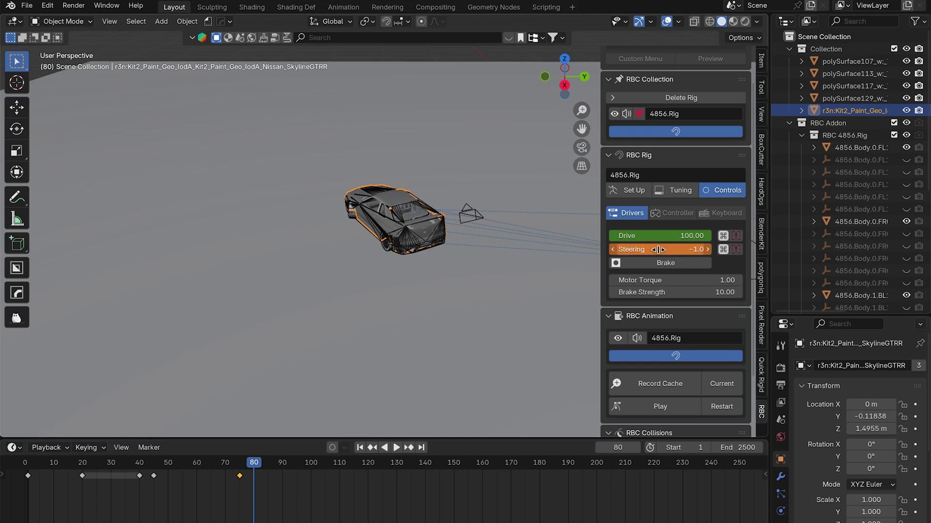
At frame 130, key Steering 0 and Drive lowered toward 20, then replay.
key("shift+Left")
key("space")
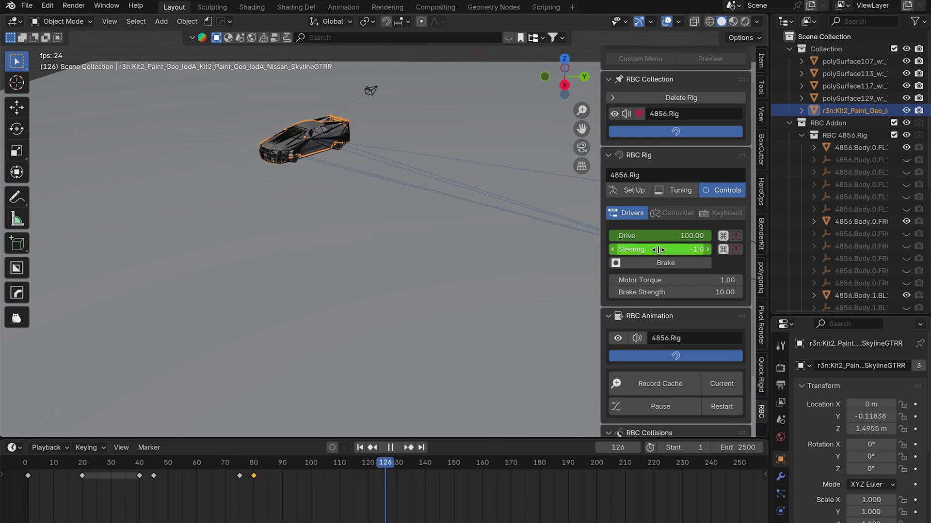
left_click(684, 250)
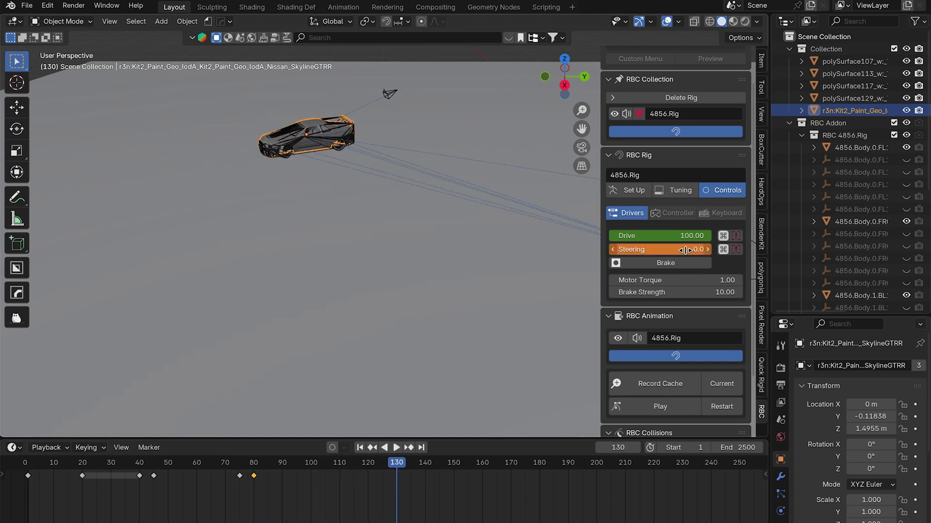
left_click(677, 241)
type("20")
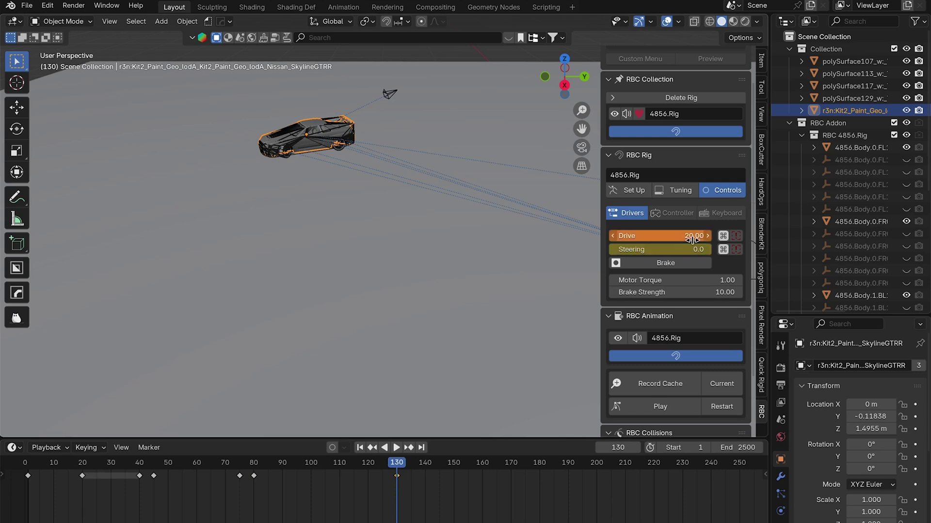
key("shift+Left")
key("space")
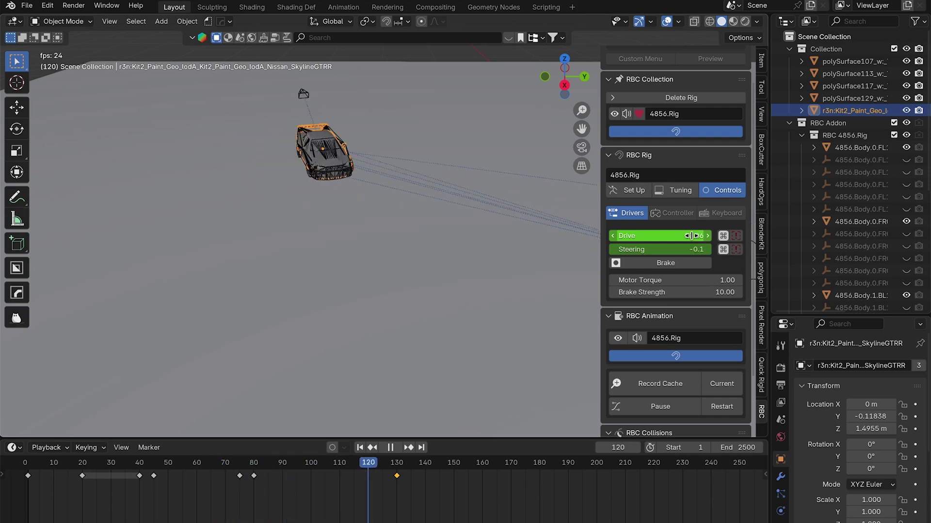
key("shift+Left")
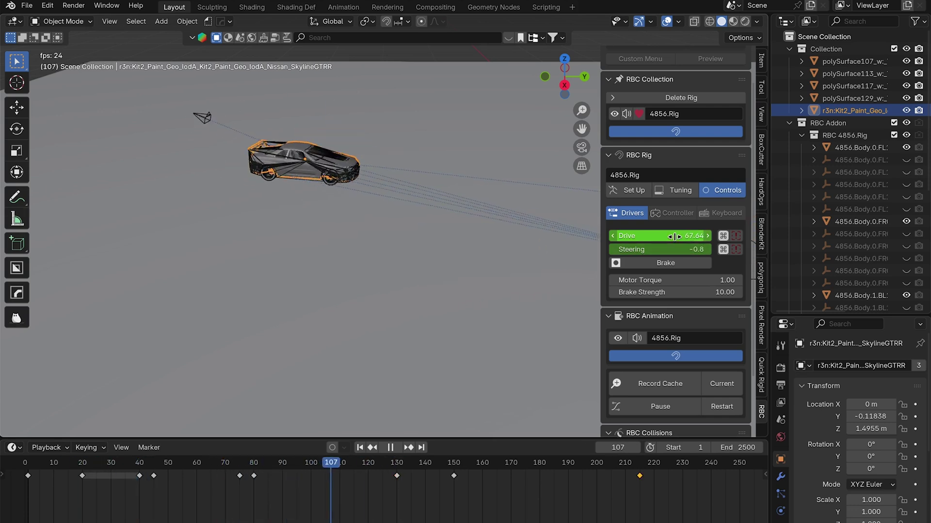
scroll(683, 301, "down", 3)
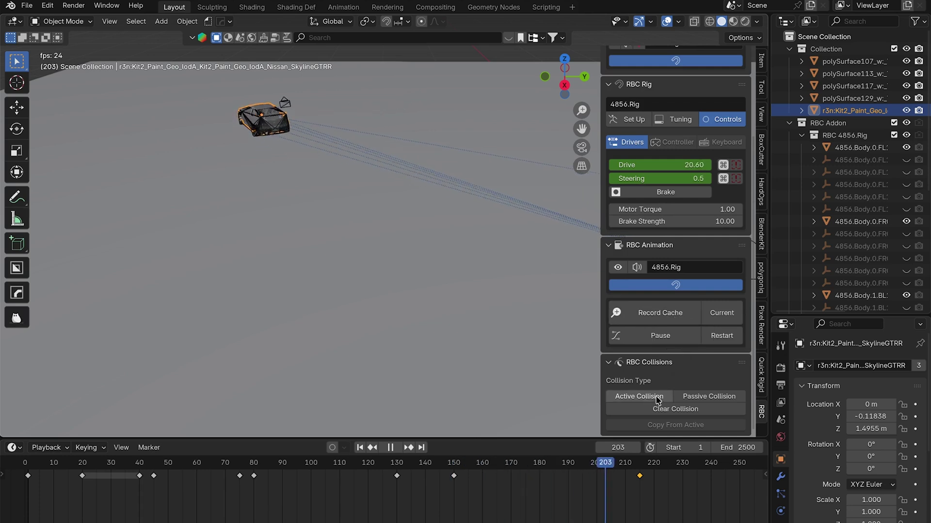
Add a UV sphere and move it along Y in front of the car.
key("Escape")
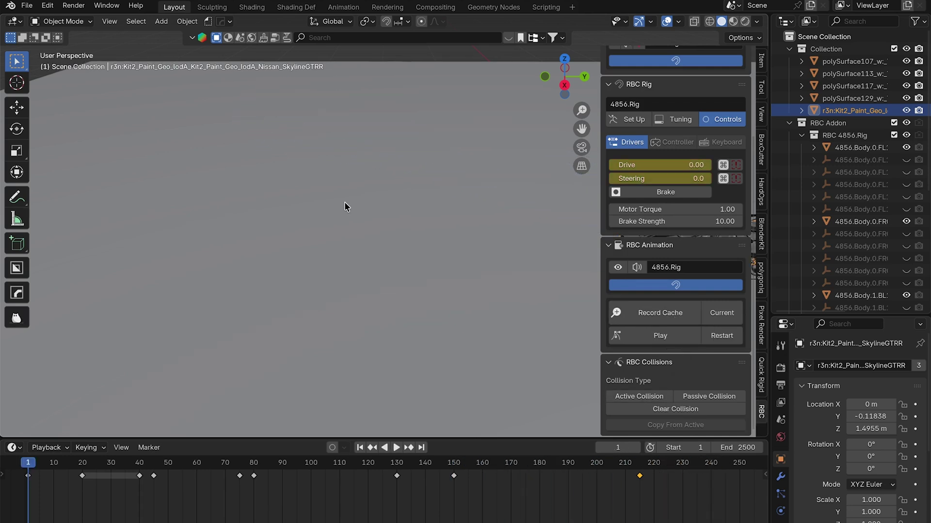
key("KP_Decimal")
middle_click_drag(99, 170, 238, 192)
key("shift+a")
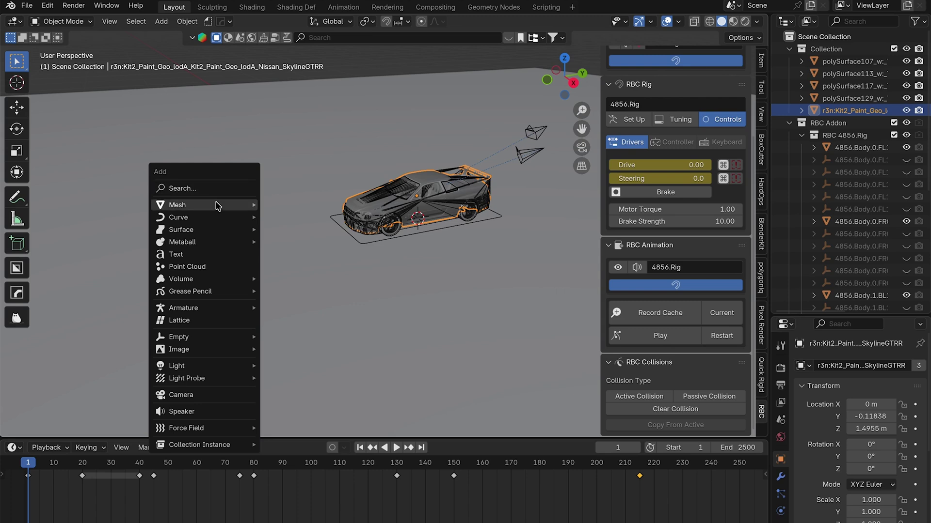
mouse_move(177, 205)
left_click(296, 248)
key("g")
key("x")
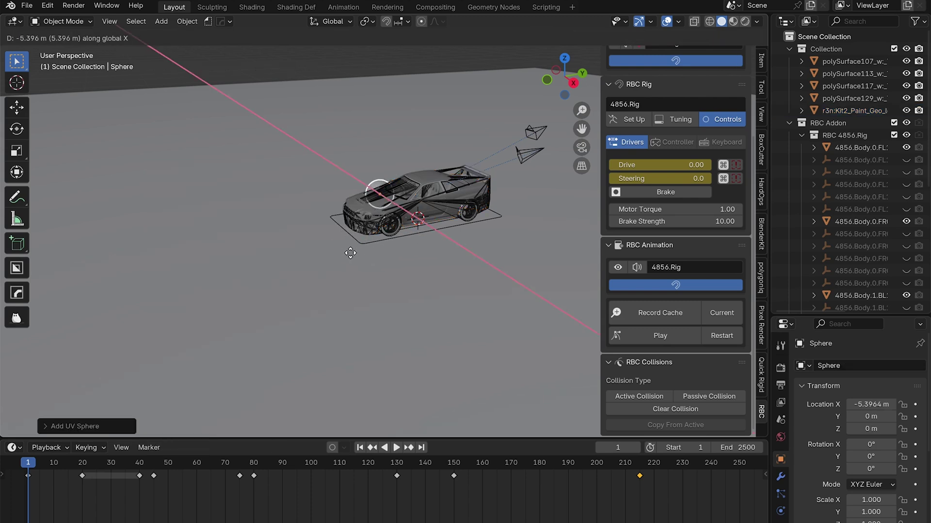
key("y")
left_click(304, 281)
Flatten the sphere along X, lower it, make it Passive Collision, and play.
key("s")
key("x")
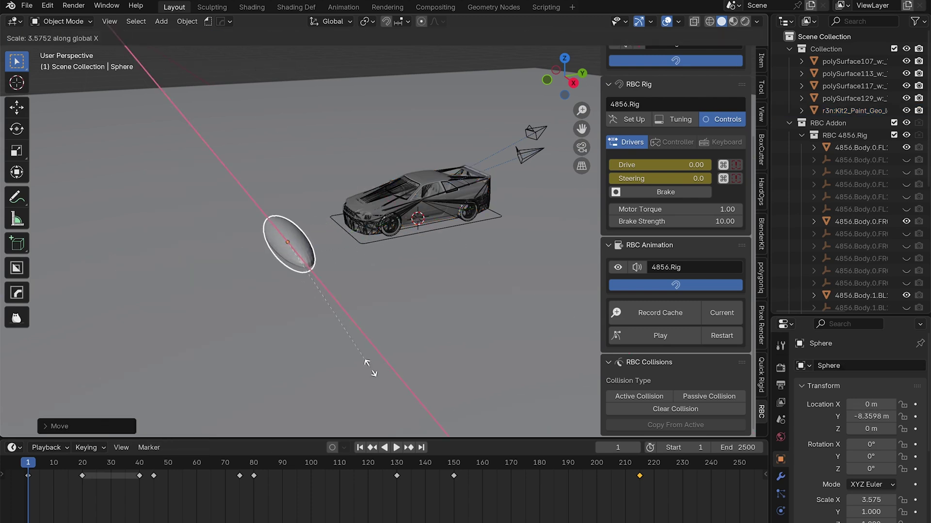
left_click(367, 364)
key("g")
key("z")
left_click(369, 367)
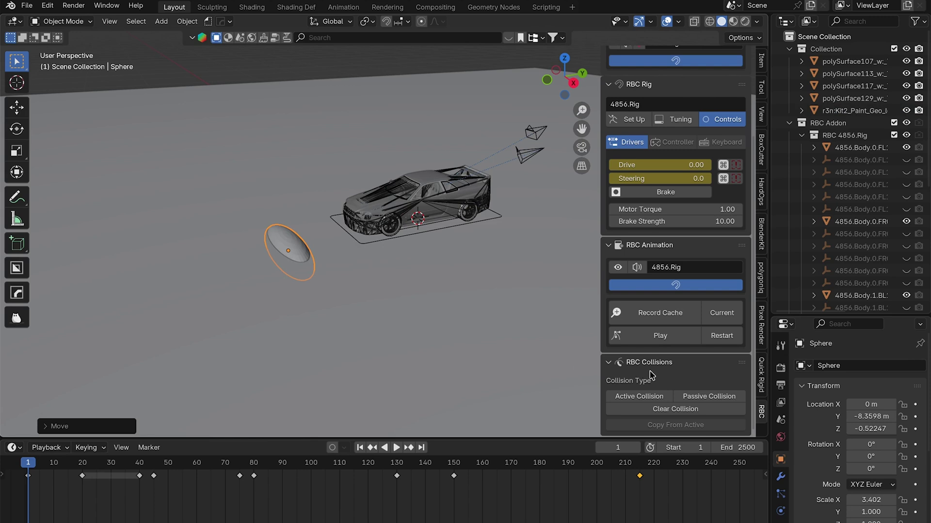
left_click(673, 399)
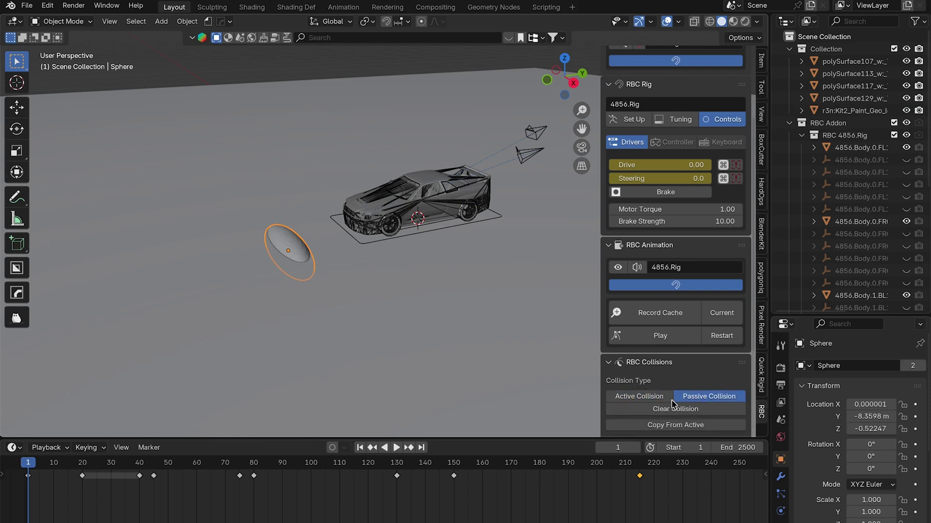
key("space")
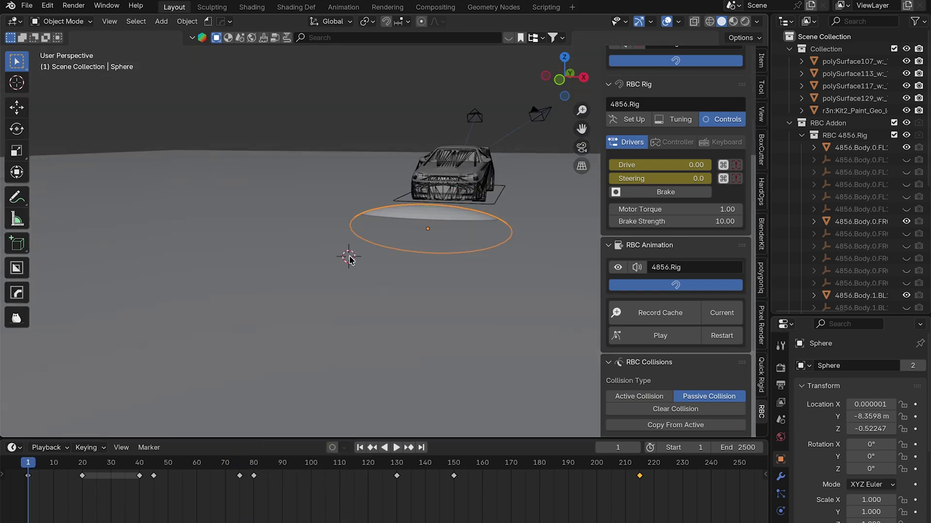
Add a cube, raise it on Z, slide it into the car's path, and mark it Active Collision.
key("shift+a")
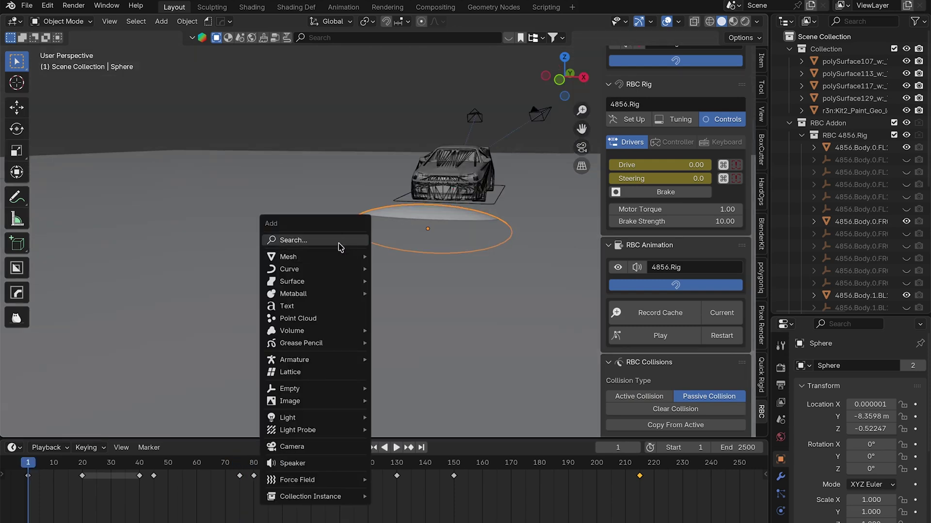
left_click(398, 268)
key("g")
key("z")
left_click(409, 209)
mouse_move(408, 209)
middle_mouse_down()
mouse_move(390, 252)
mouse_move(457, 326)
middle_mouse_up()
key("g")
key("shift+z")
left_click(509, 365)
left_click(664, 398)
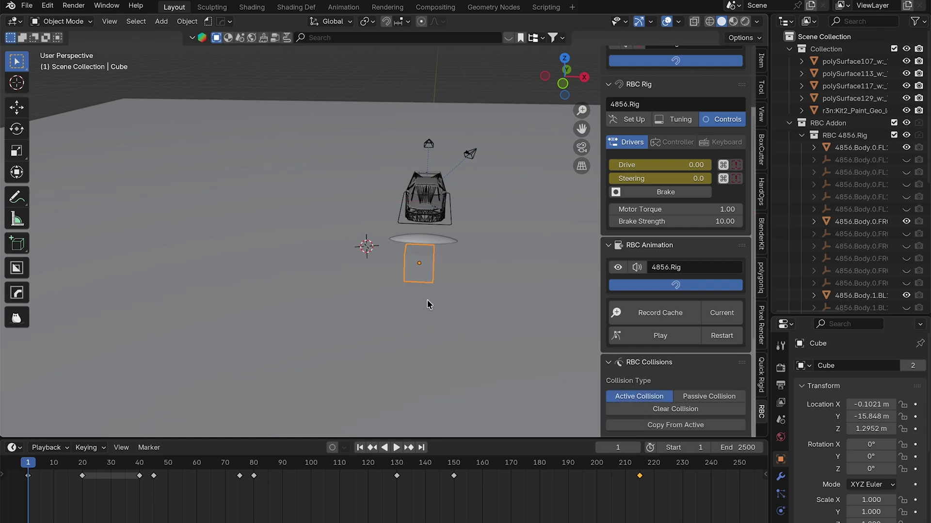
mouse_move(368, 249)
middle_mouse_down()
mouse_move(293, 233)
mouse_move(346, 238)
middle_mouse_up()
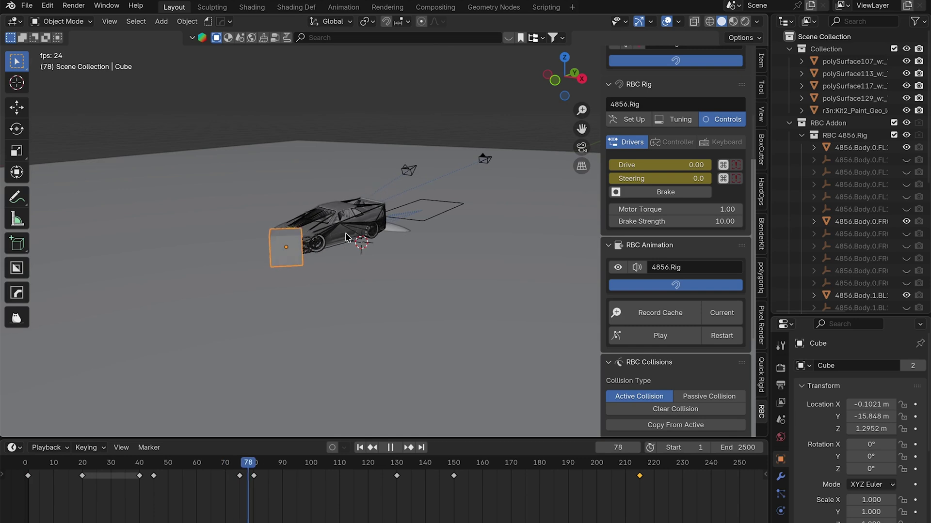